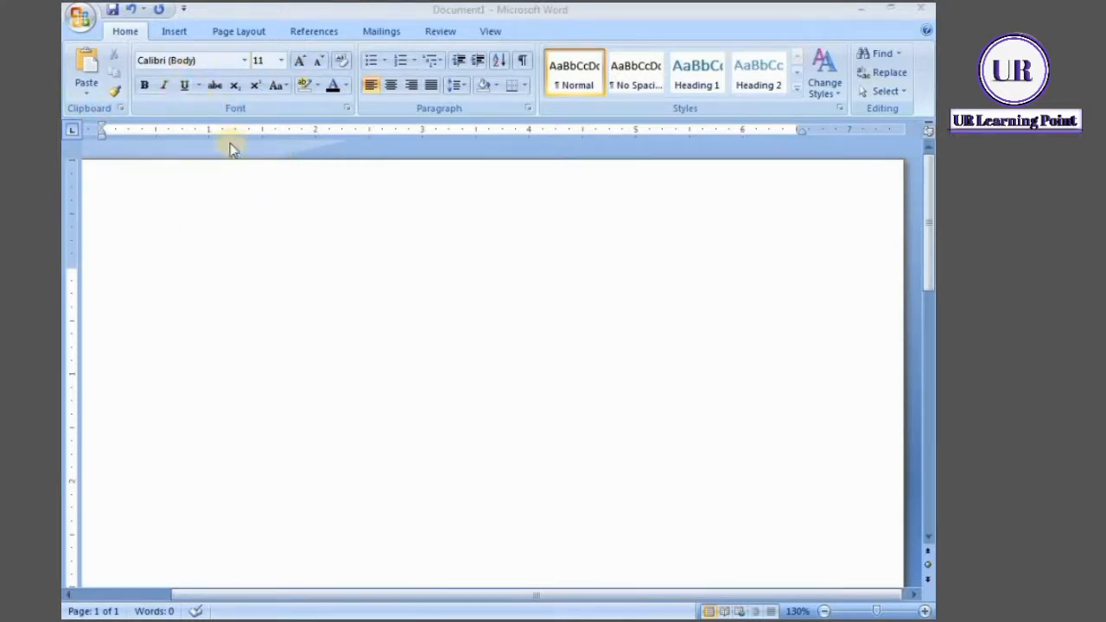
# Generate sample paragraphs in the blank document with the =rand() function
pyautogui.click(289, 294)
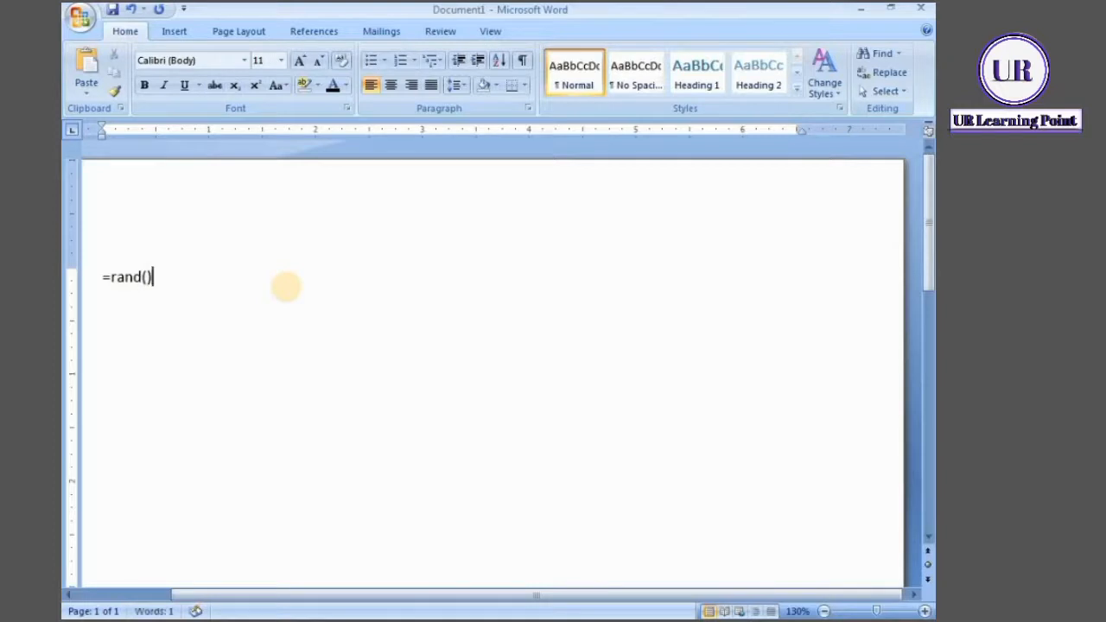
pyautogui.press('Return')
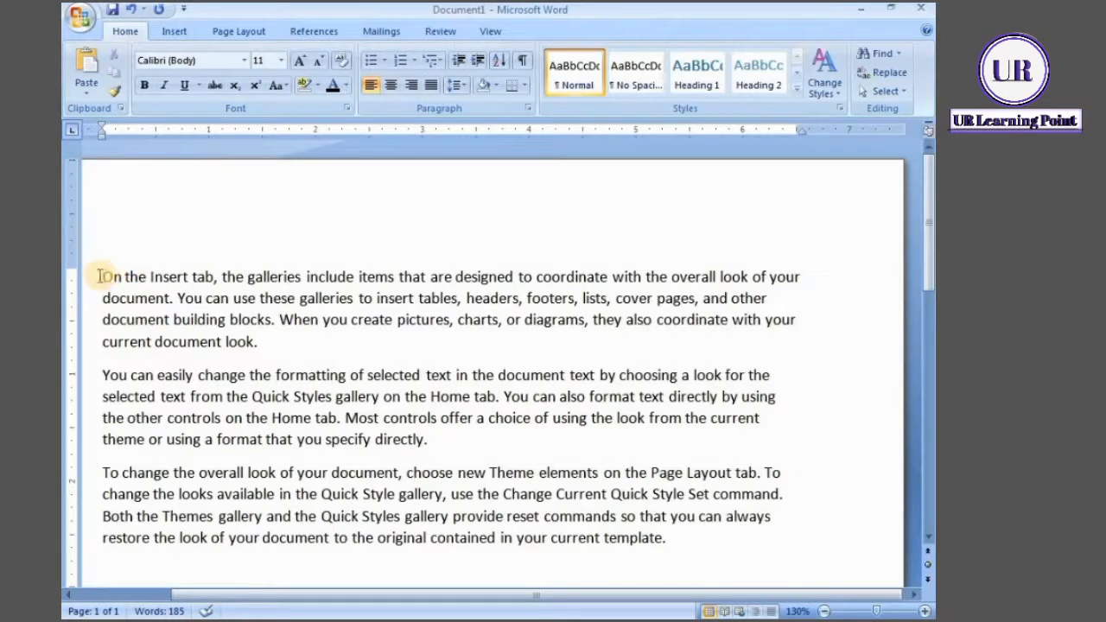
# Split "On the Insert tab" from the first paragraph onto its own heading line and remove its trailing comma
pyautogui.moveTo(98, 276); pyautogui.dragTo(226, 282)
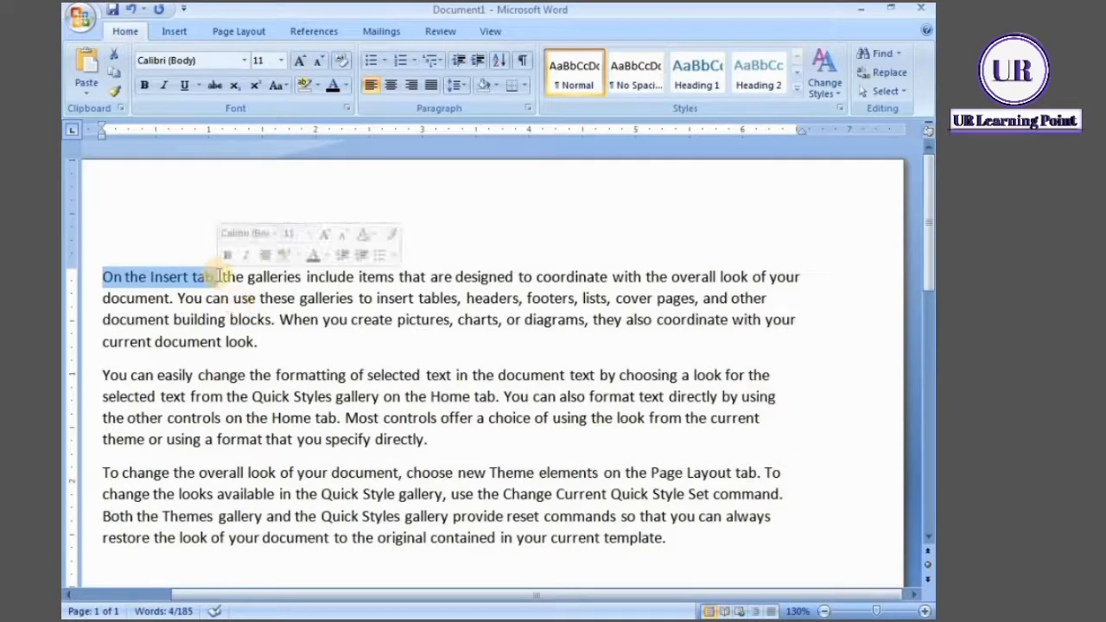
pyautogui.click(218, 277)
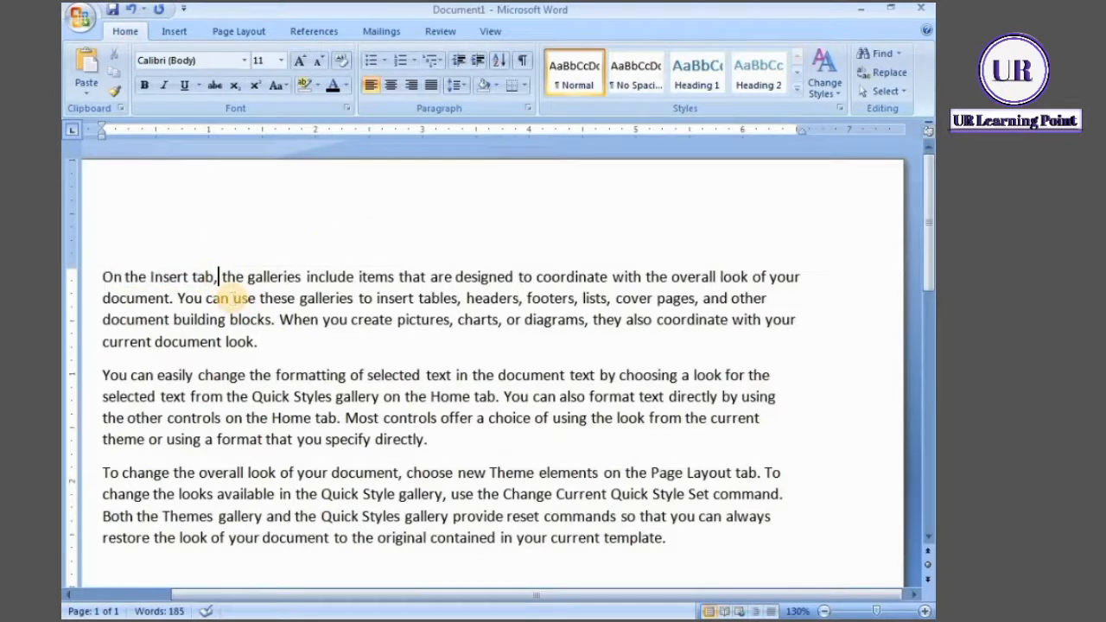
pyautogui.press('Return')
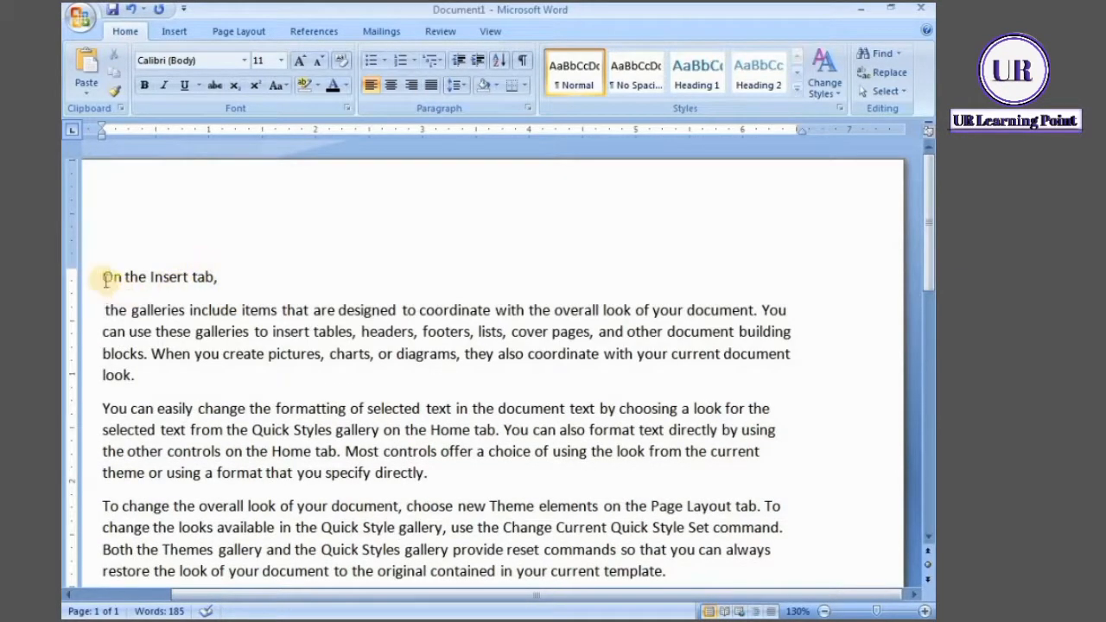
pyautogui.moveTo(102, 277); pyautogui.dragTo(217, 277)
pyautogui.click(217, 277)
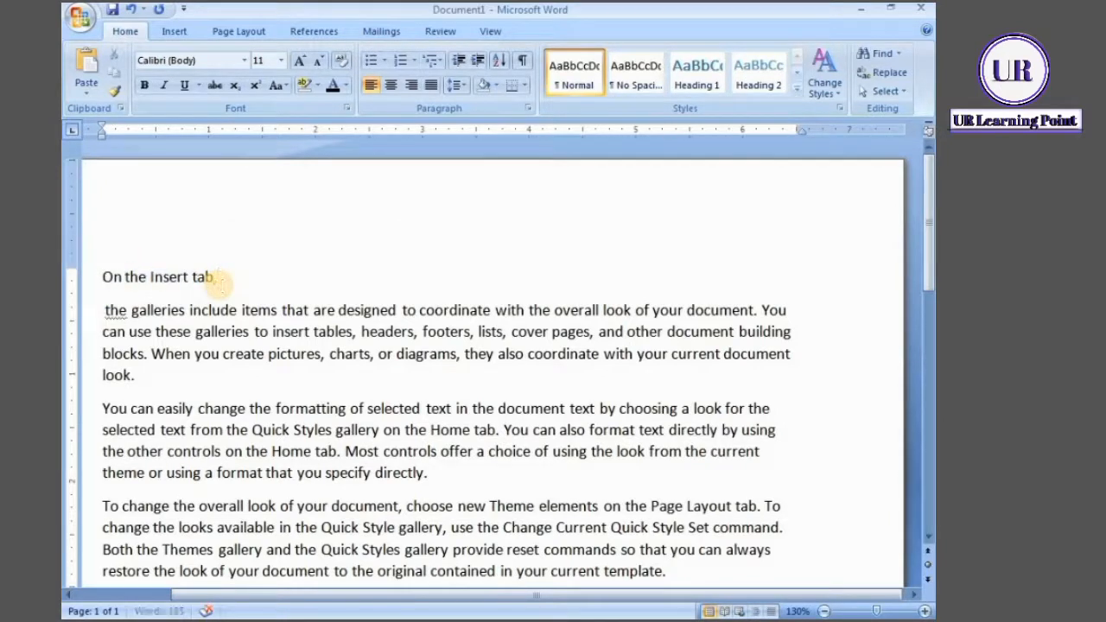
# Set the font of the heading "On the Insert tab" to Arial Black
pyautogui.moveTo(100, 276); pyautogui.dragTo(240, 276)
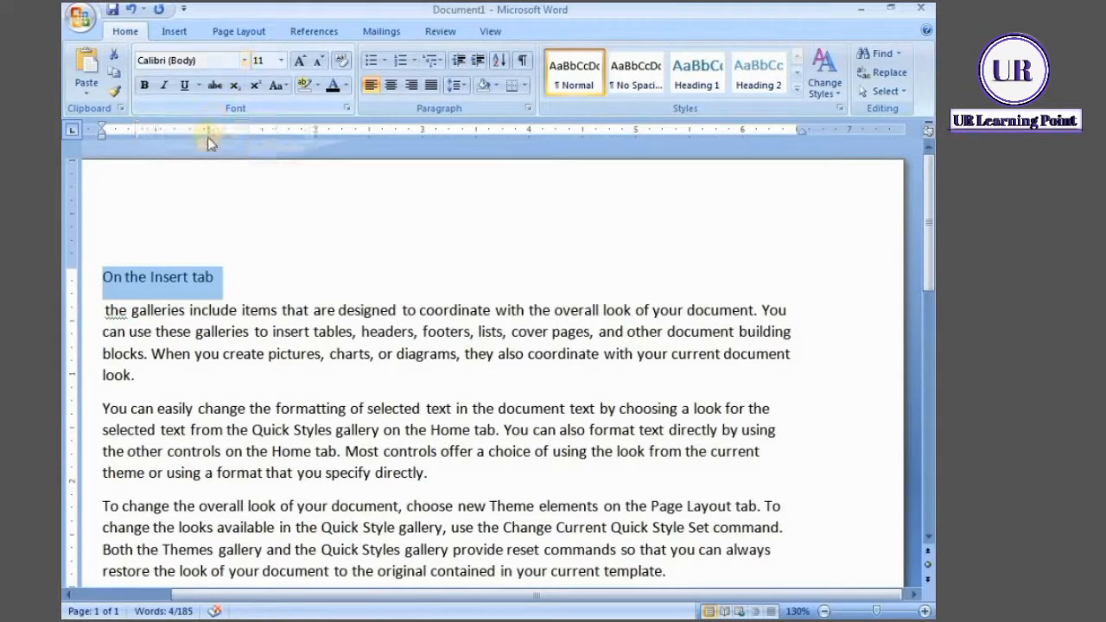
pyautogui.click(245, 60)
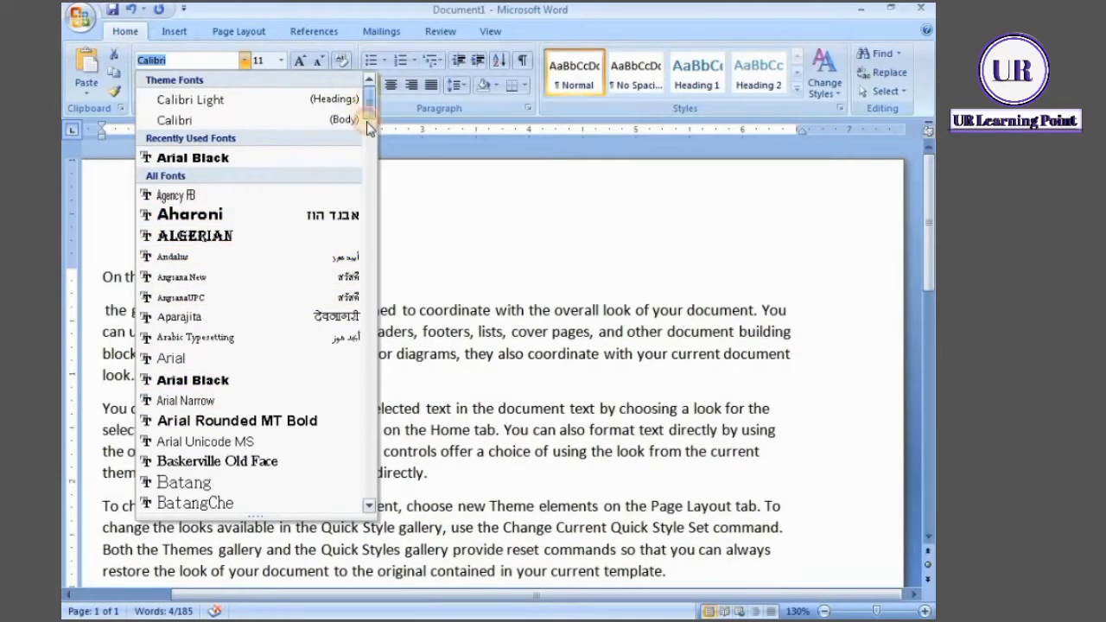
pyautogui.moveTo(371, 115); pyautogui.dragTo(346, 116)
pyautogui.scroll(-15, 347, 115)
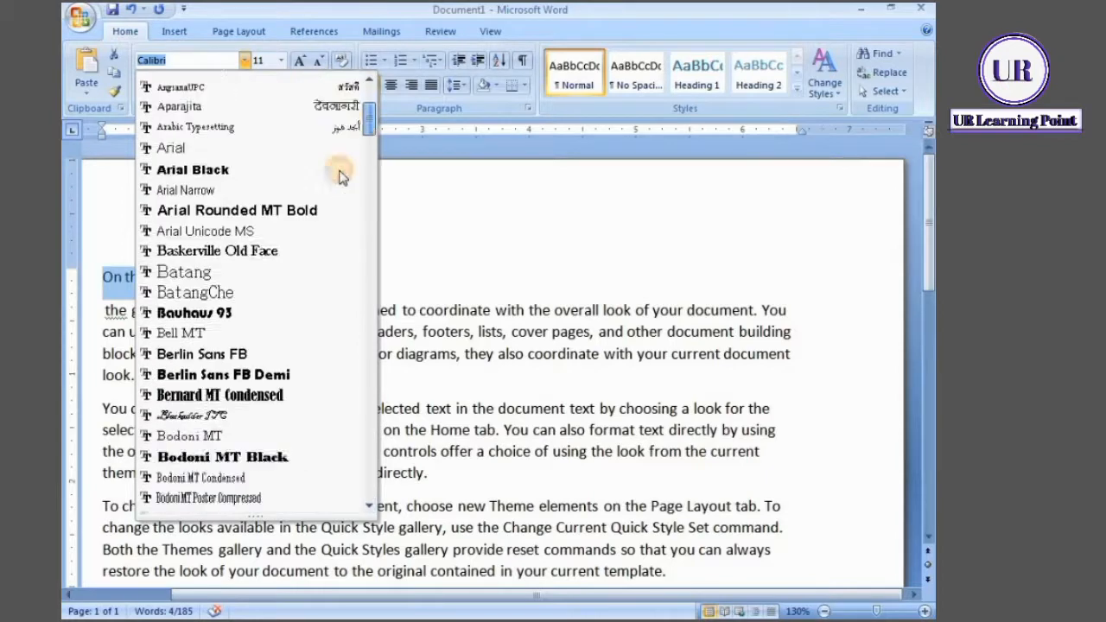
pyautogui.scroll(15, 343, 149)
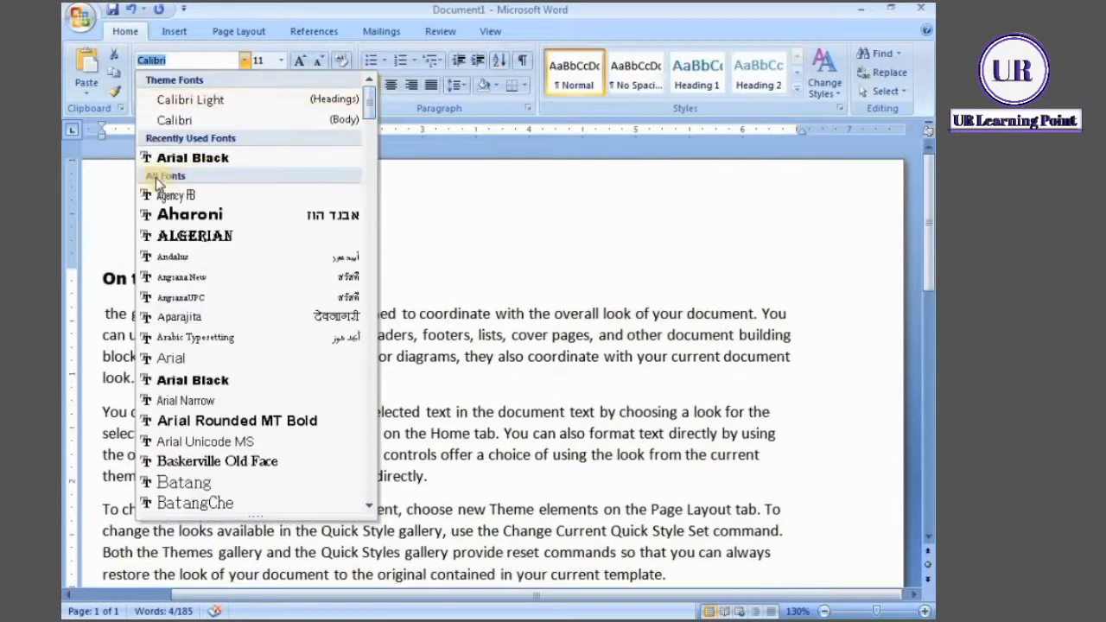
pyautogui.click(212, 161)
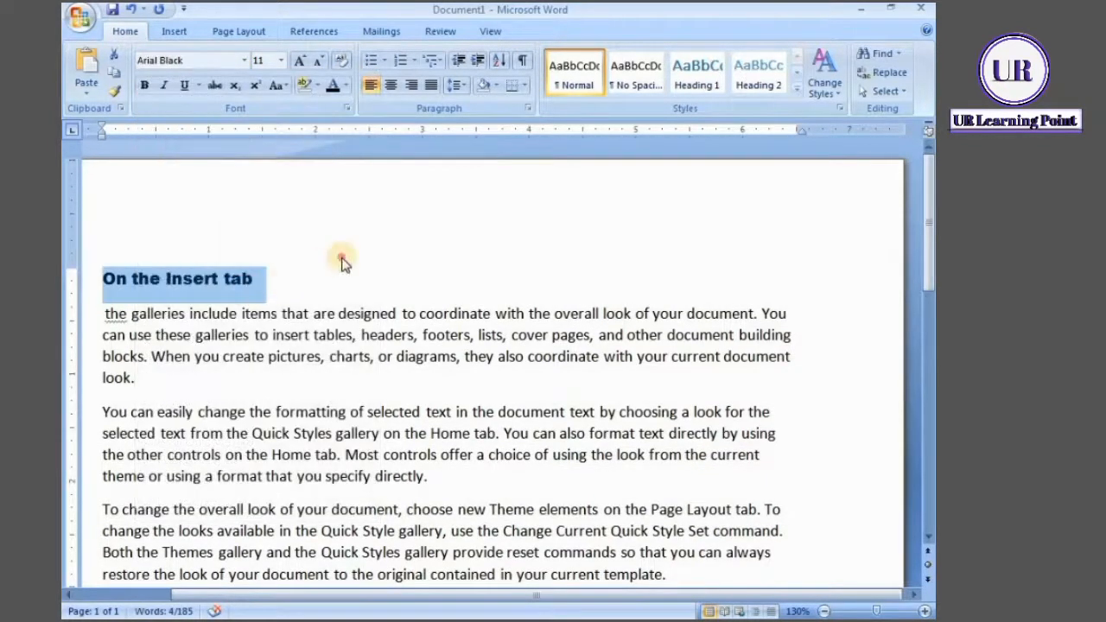
pyautogui.click(153, 275)
pyautogui.click(104, 278)
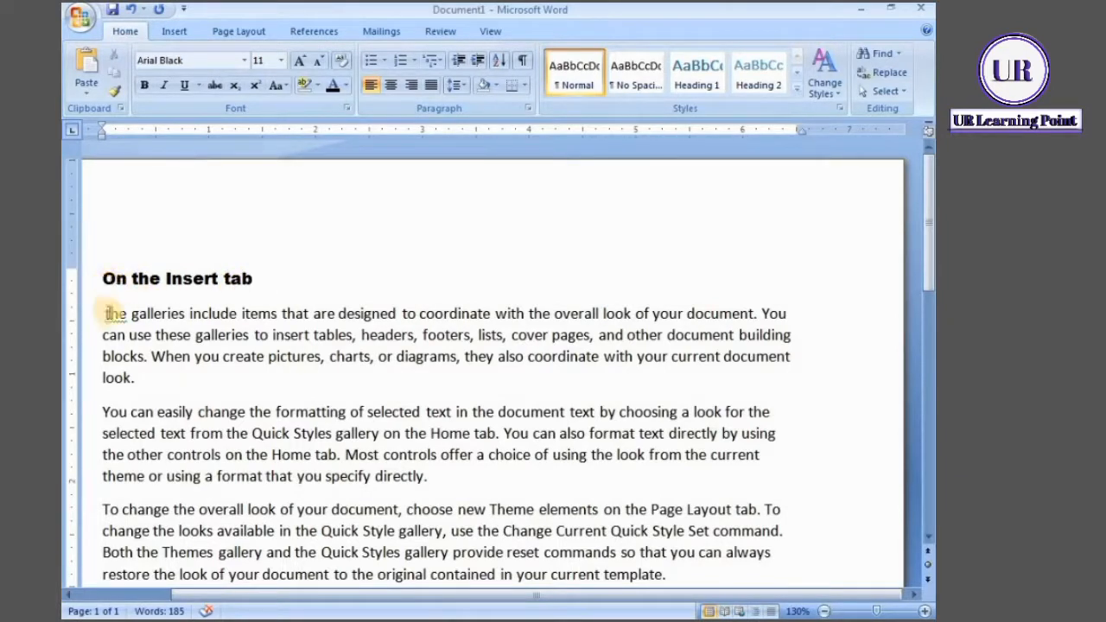
# Capitalize the first word of the paragraph below the heading so it reads "The"
pyautogui.click(106, 314)
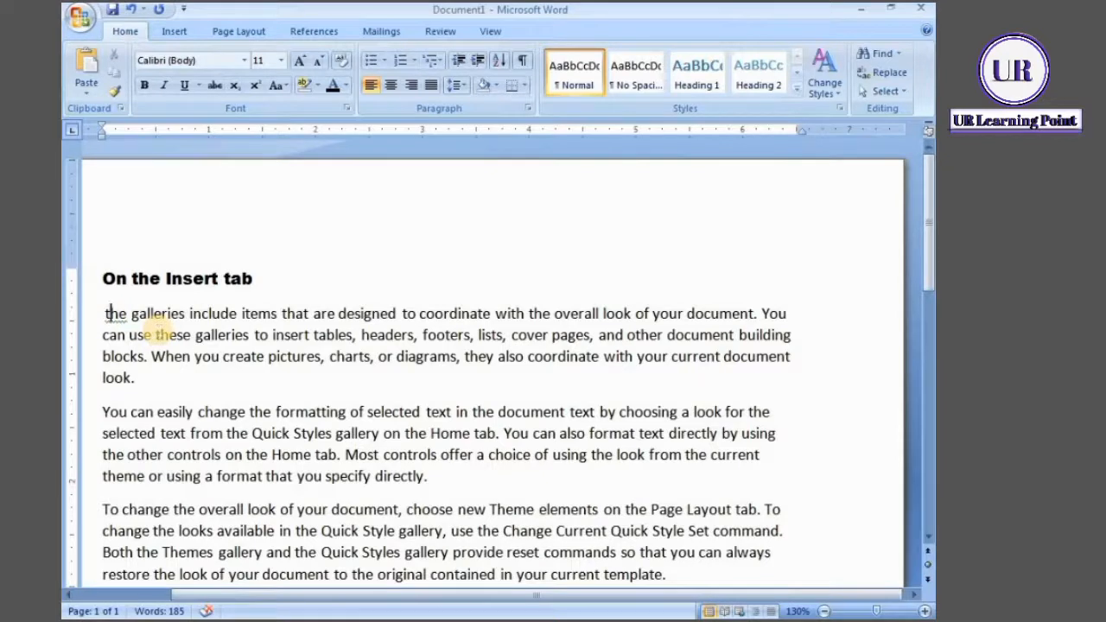
pyautogui.press('Delete')
pyautogui.write('T')
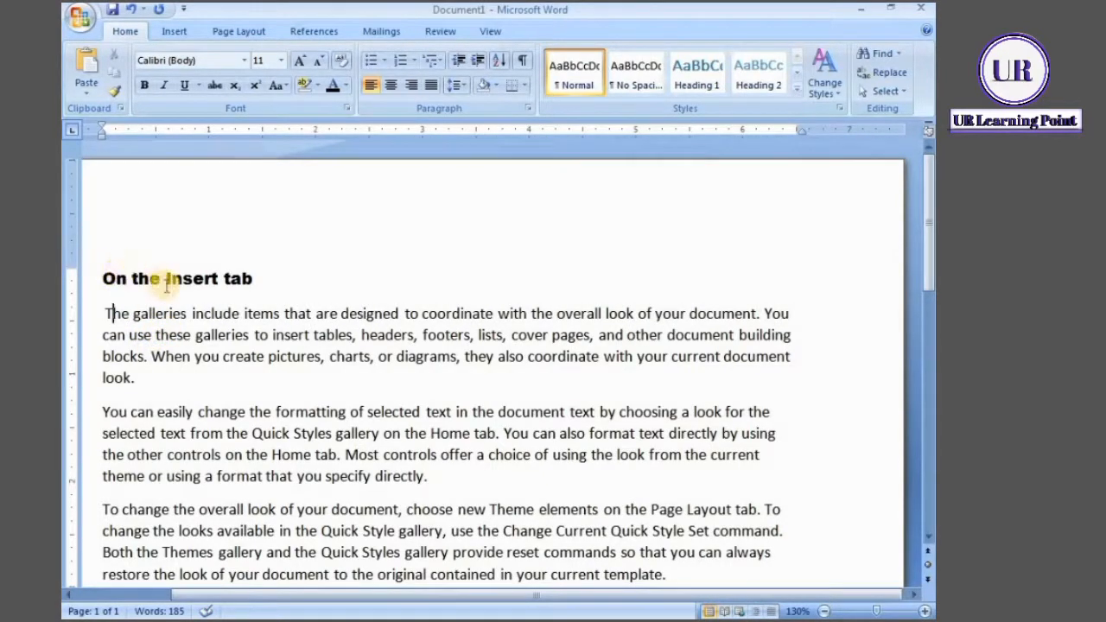
pyautogui.moveTo(104, 267); pyautogui.dragTo(253, 267)
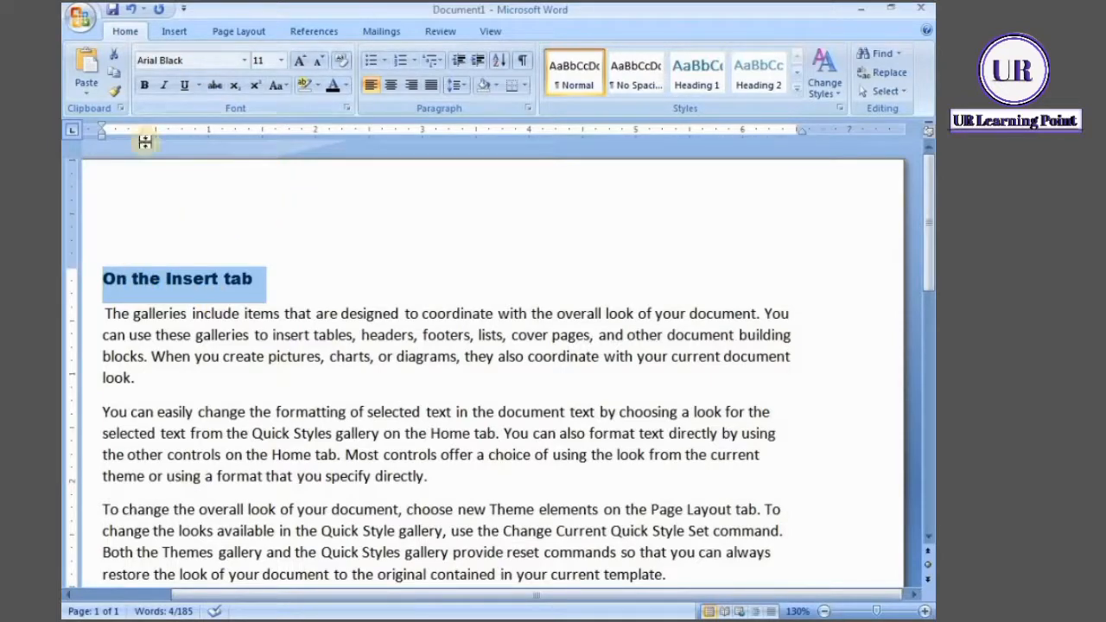
pyautogui.click(244, 62)
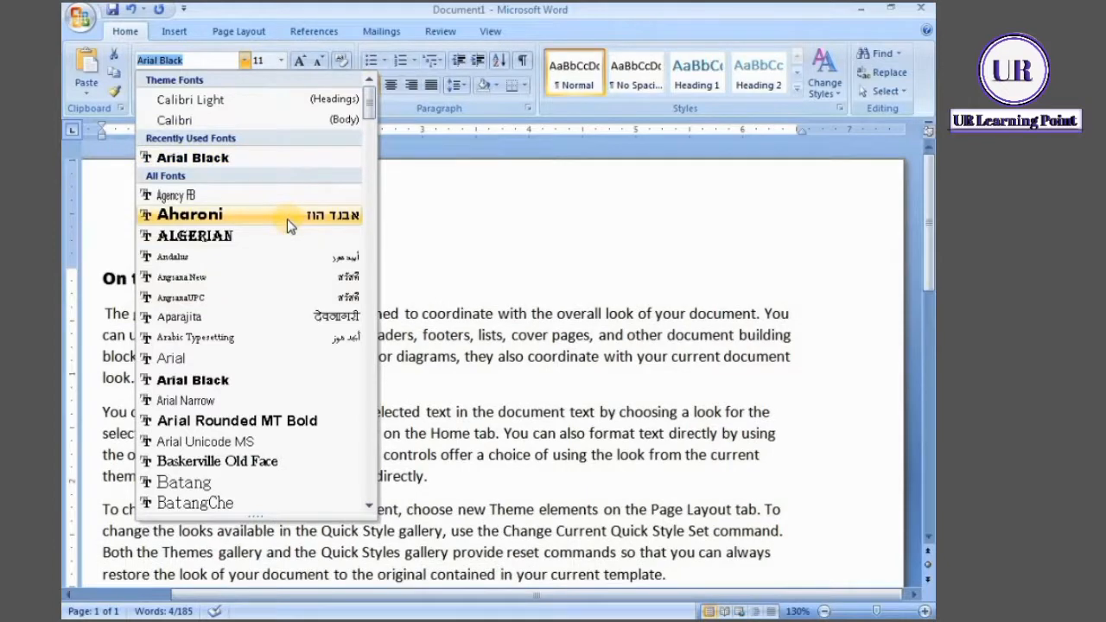
pyautogui.click(407, 259)
pyautogui.click(412, 254)
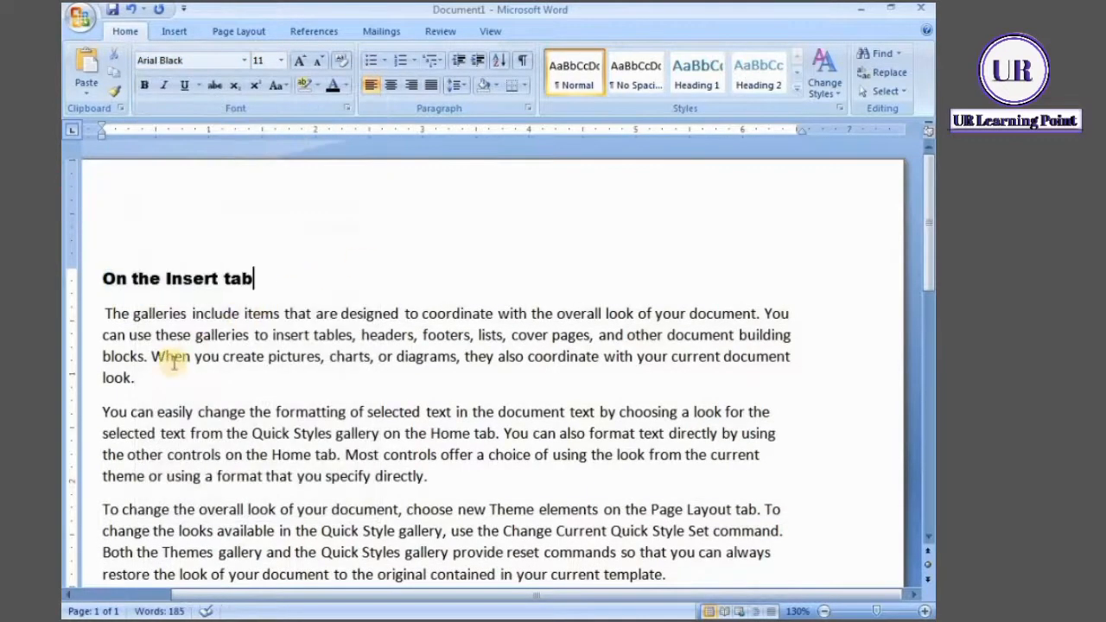
pyautogui.click(140, 313)
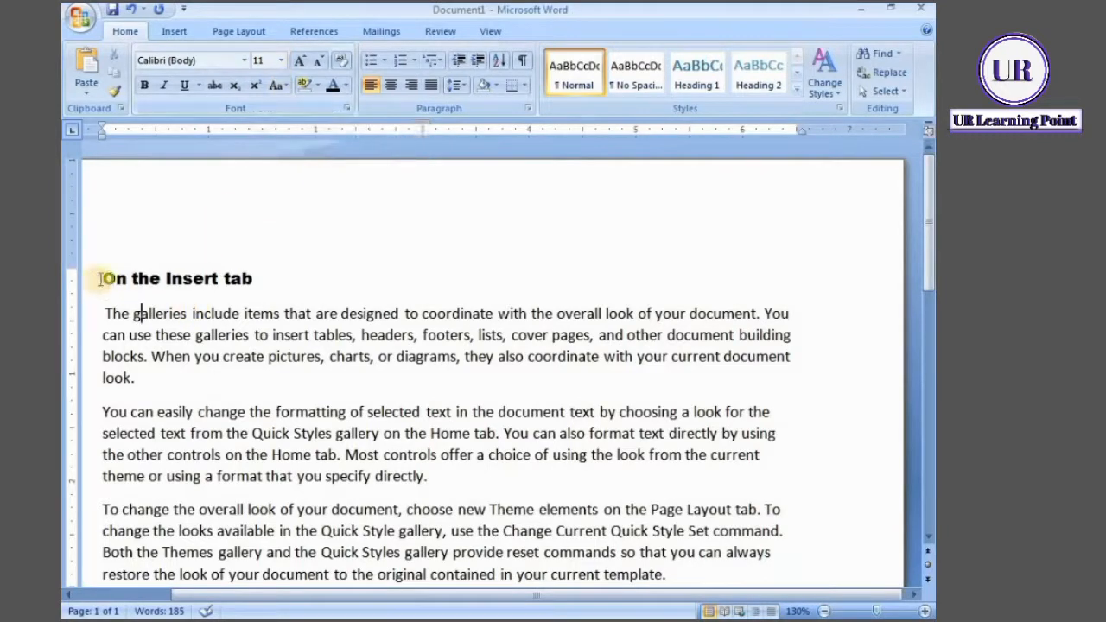
# Set the font size of the heading "On the Insert tab" to 16
pyautogui.moveTo(100, 278); pyautogui.dragTo(297, 265)
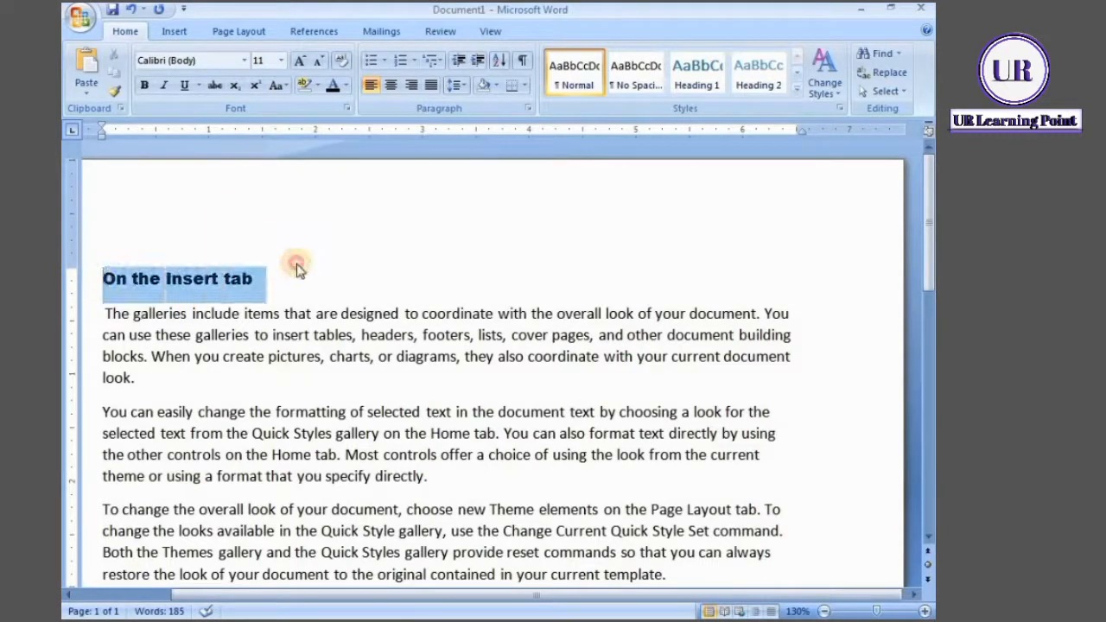
pyautogui.click(280, 61)
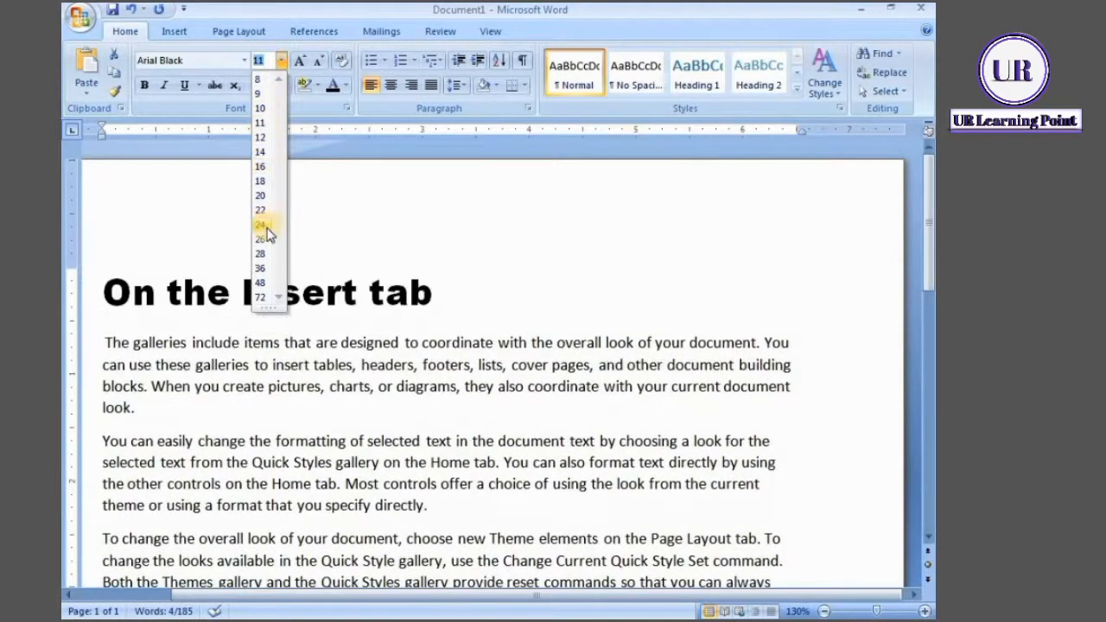
pyautogui.click(264, 167)
pyautogui.click(369, 211)
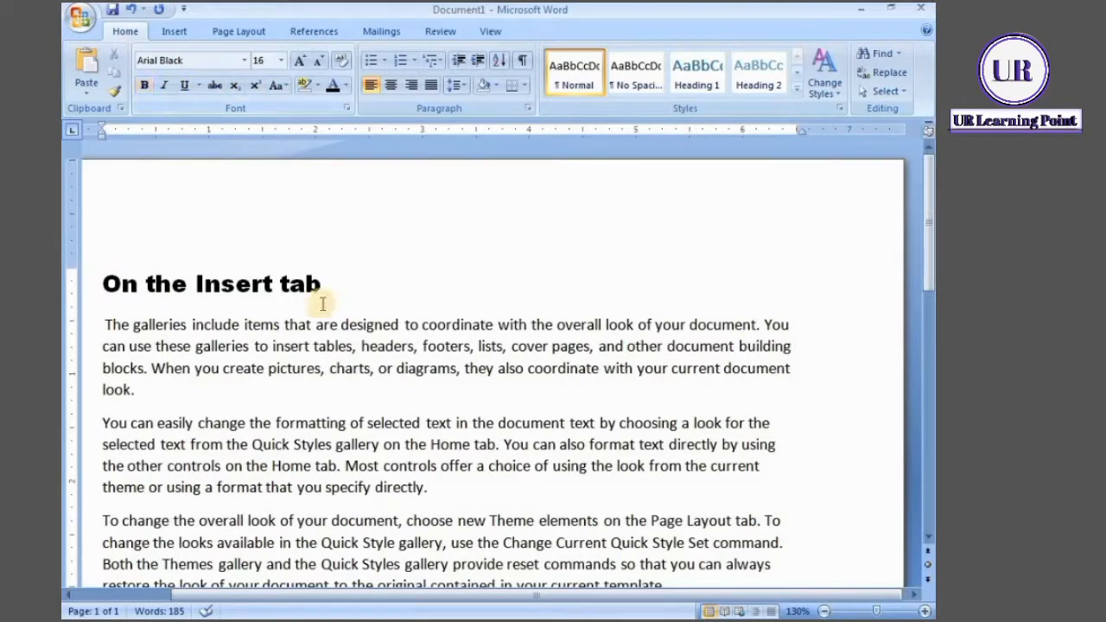
pyautogui.moveTo(323, 282); pyautogui.dragTo(120, 281)
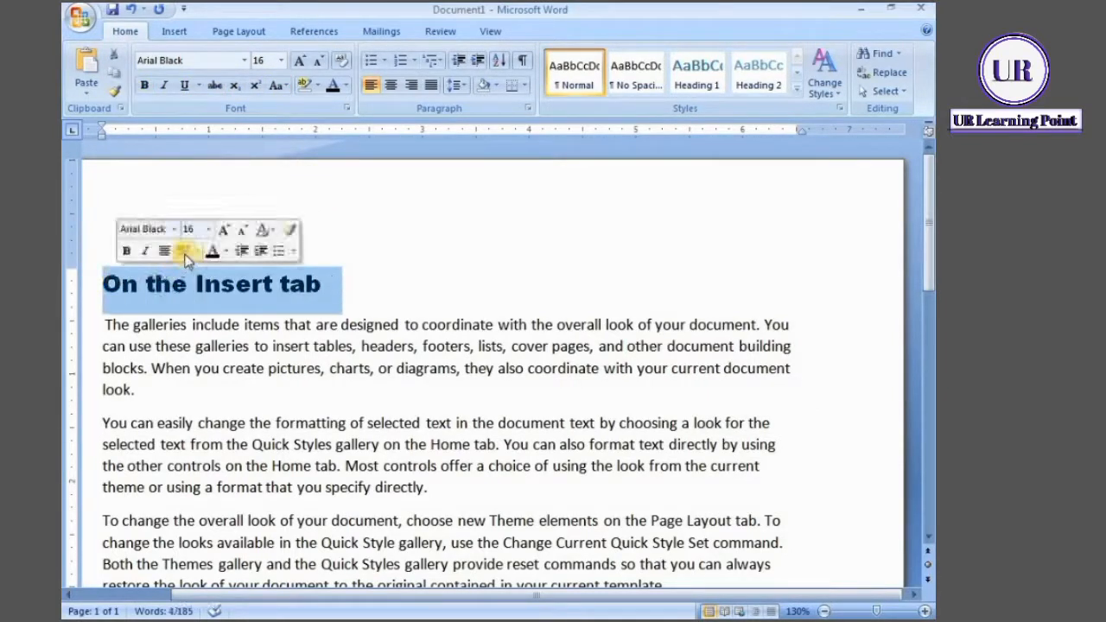
pyautogui.click(104, 326)
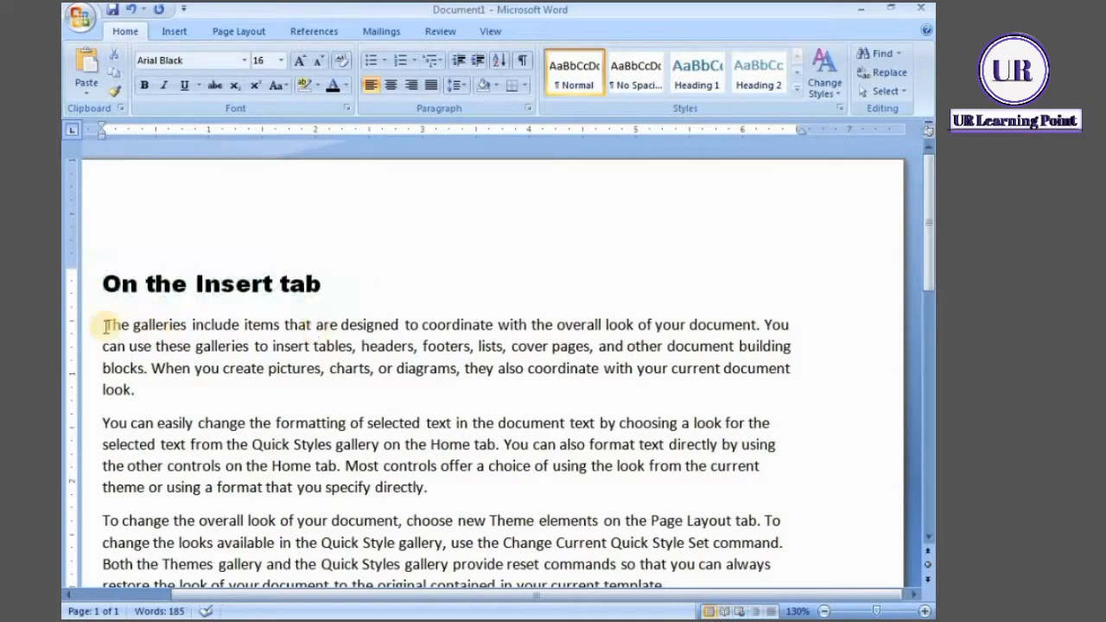
# Make the words "The galleries include items" bold in the paragraph below the heading
pyautogui.moveTo(104, 325); pyautogui.dragTo(281, 328)
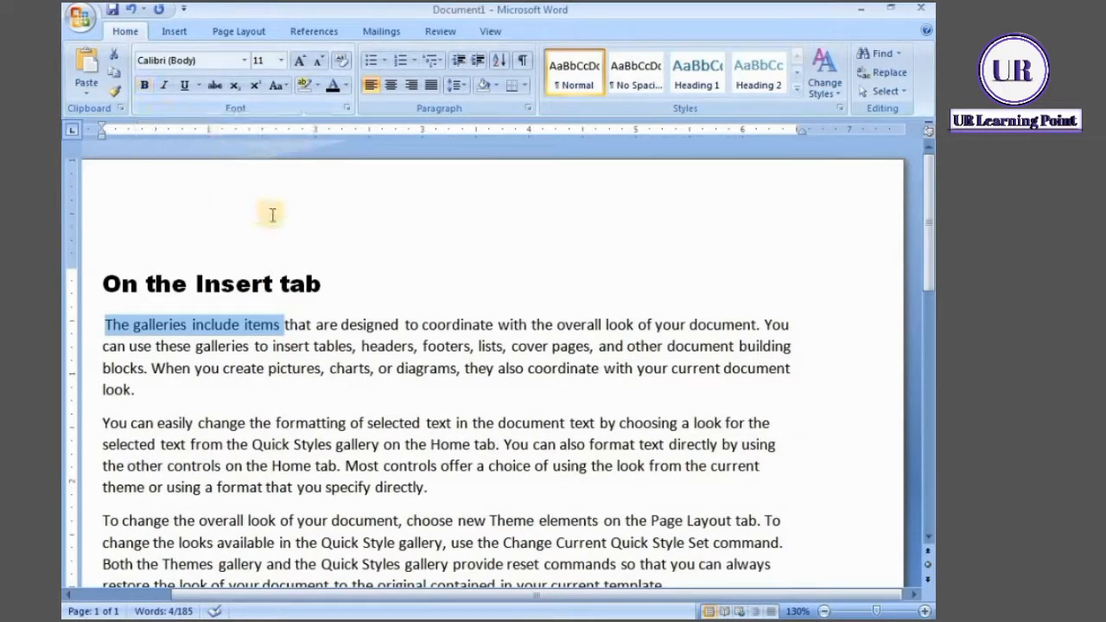
pyautogui.click(147, 91)
pyautogui.click(371, 282)
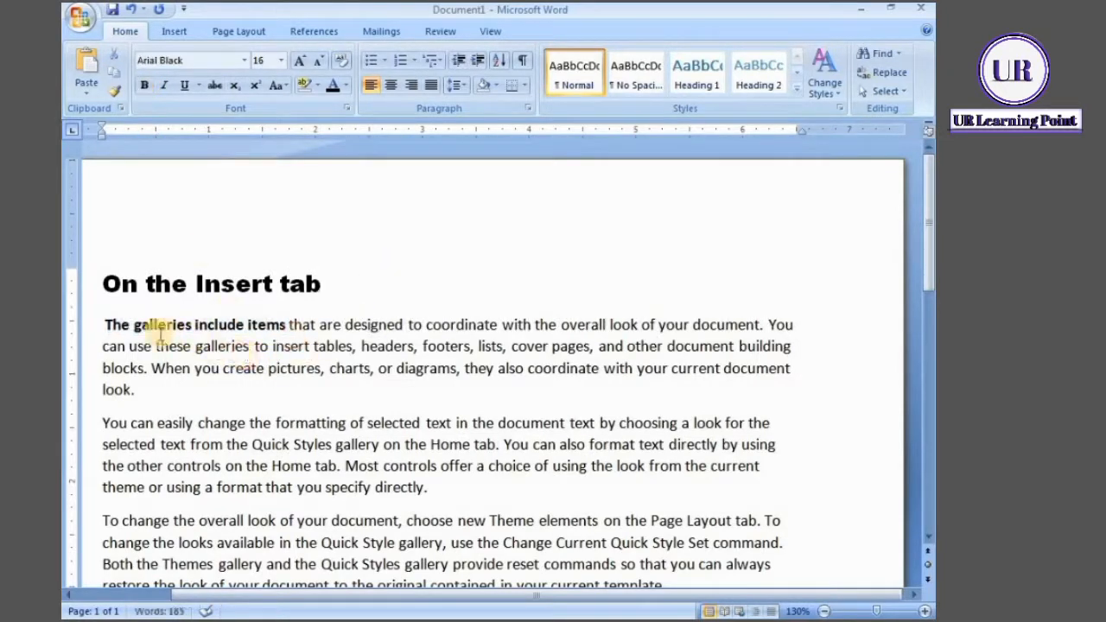
# Make the entire paragraph below the heading bold
pyautogui.moveTo(104, 325); pyautogui.dragTo(222, 321)
pyautogui.click(212, 389)
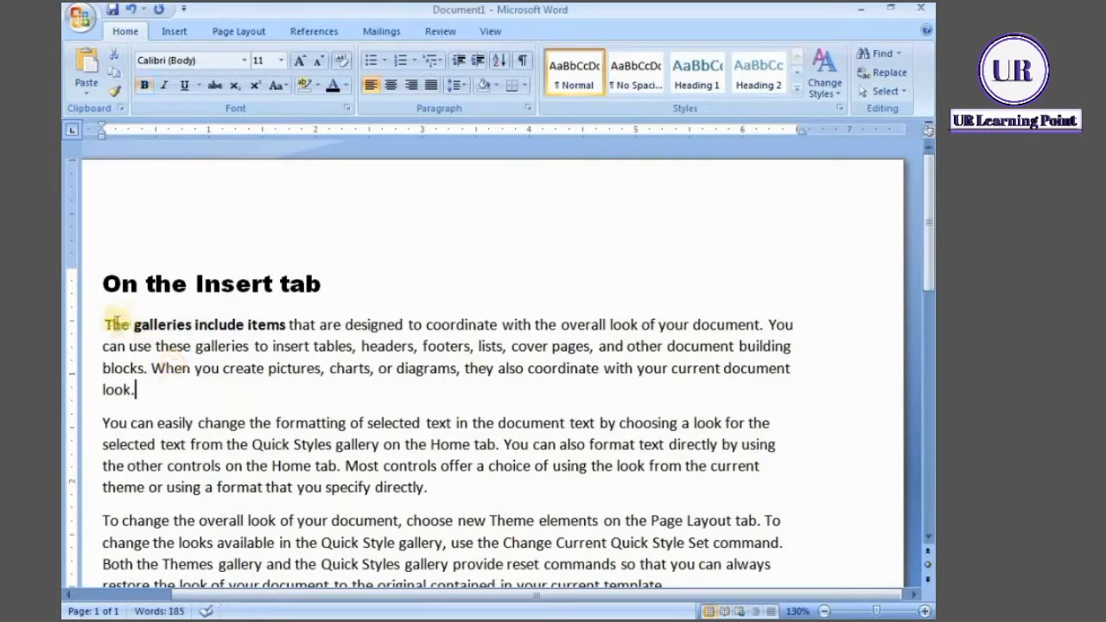
pyautogui.moveTo(105, 325); pyautogui.dragTo(800, 401)
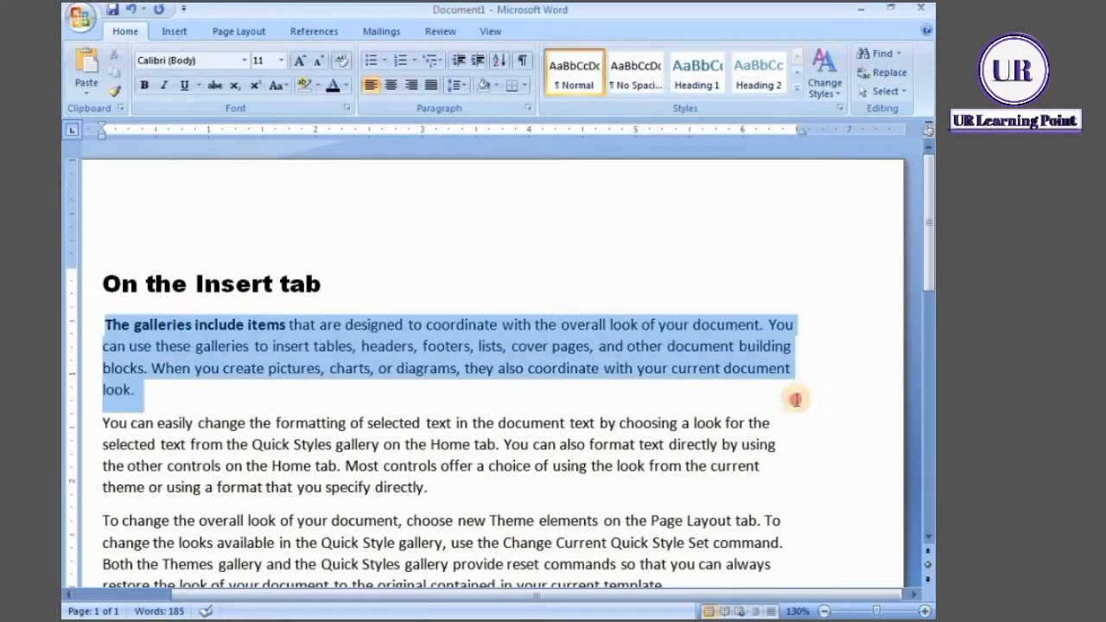
pyautogui.click(147, 85)
pyautogui.click(147, 85)
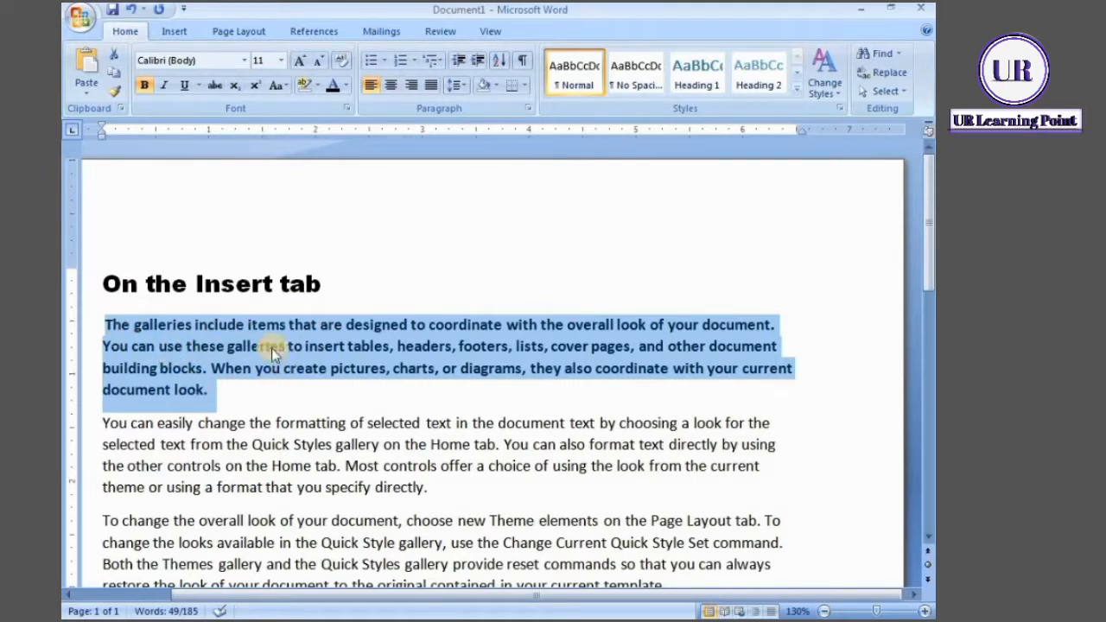
# Apply italic and underline formatting to the whole paragraph below the heading
pyautogui.click(168, 89)
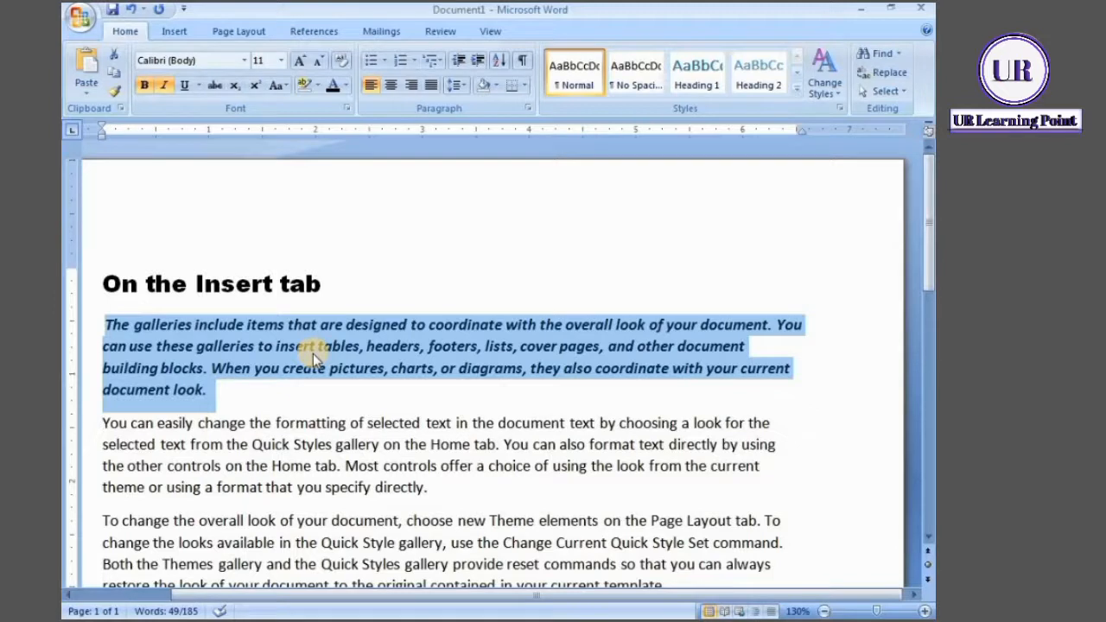
pyautogui.click(185, 86)
pyautogui.click(185, 87)
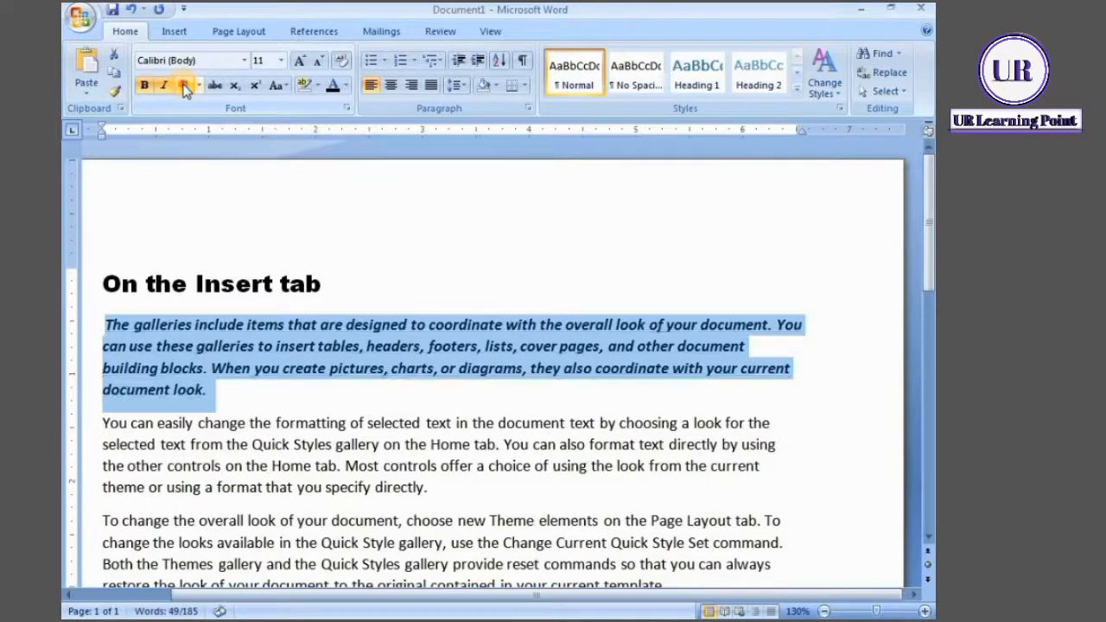
pyautogui.click(185, 87)
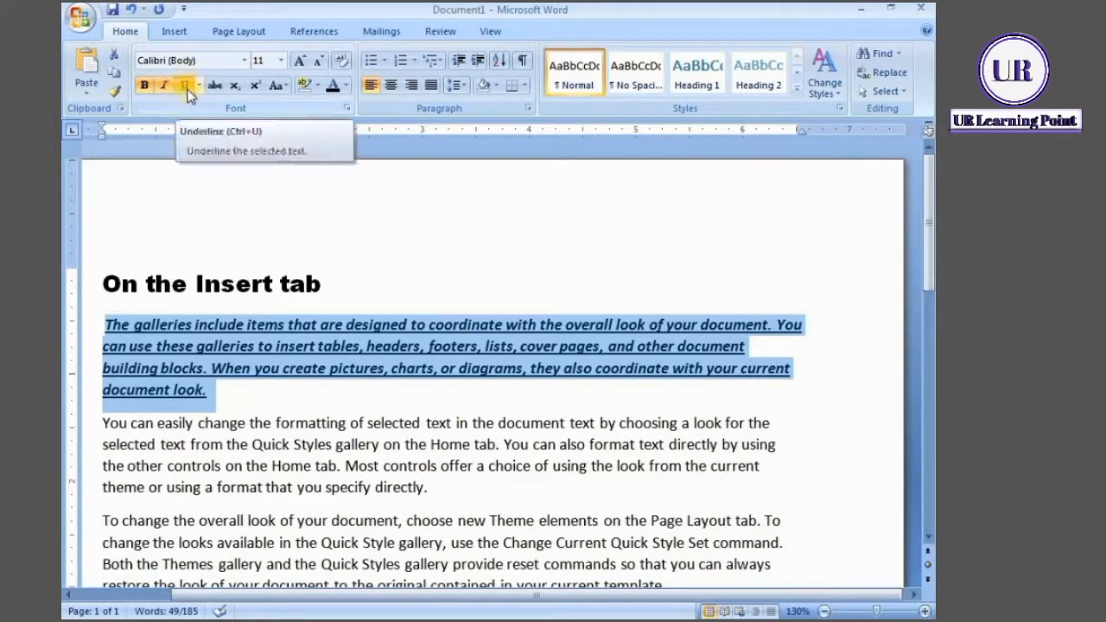
# Remove the underline, italic and bold formatting from the paragraph below the heading
pyautogui.click(184, 85)
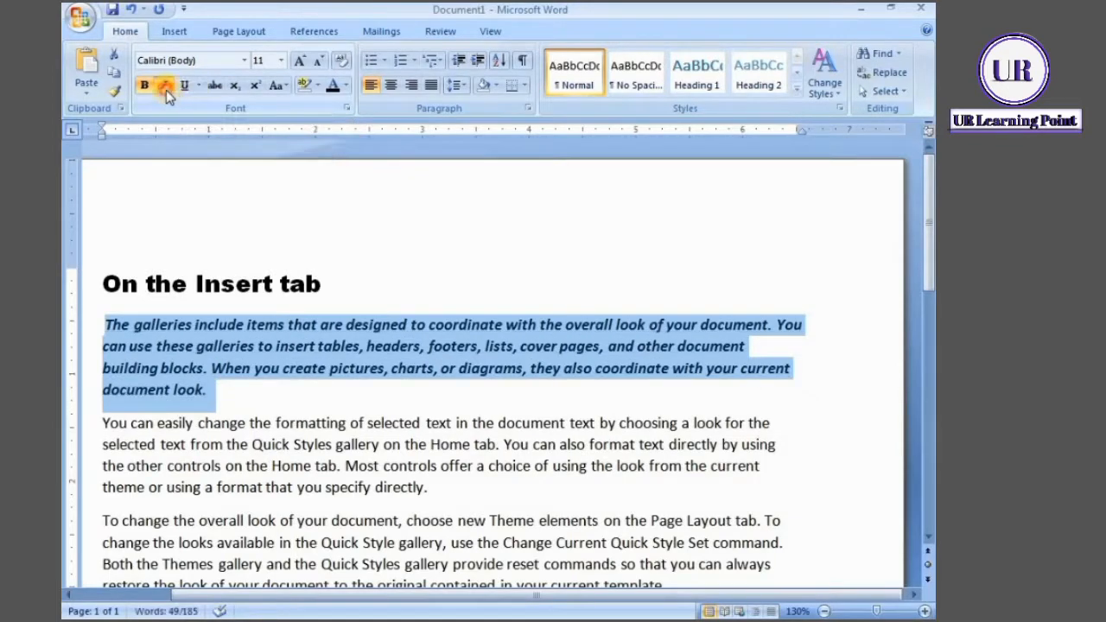
pyautogui.click(163, 86)
pyautogui.click(145, 85)
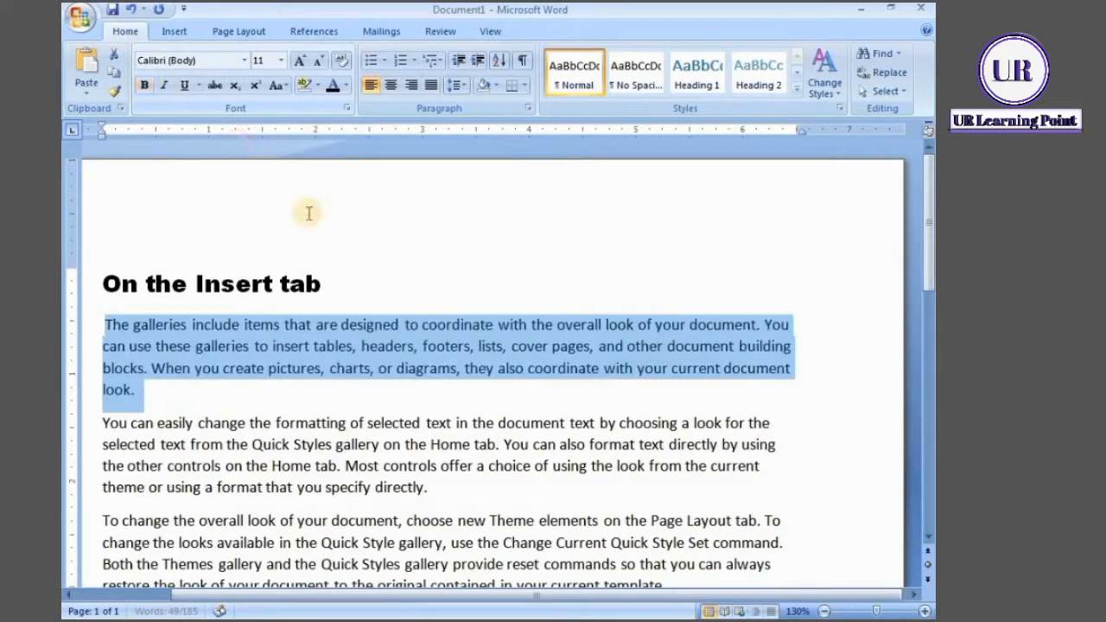
pyautogui.click(187, 388)
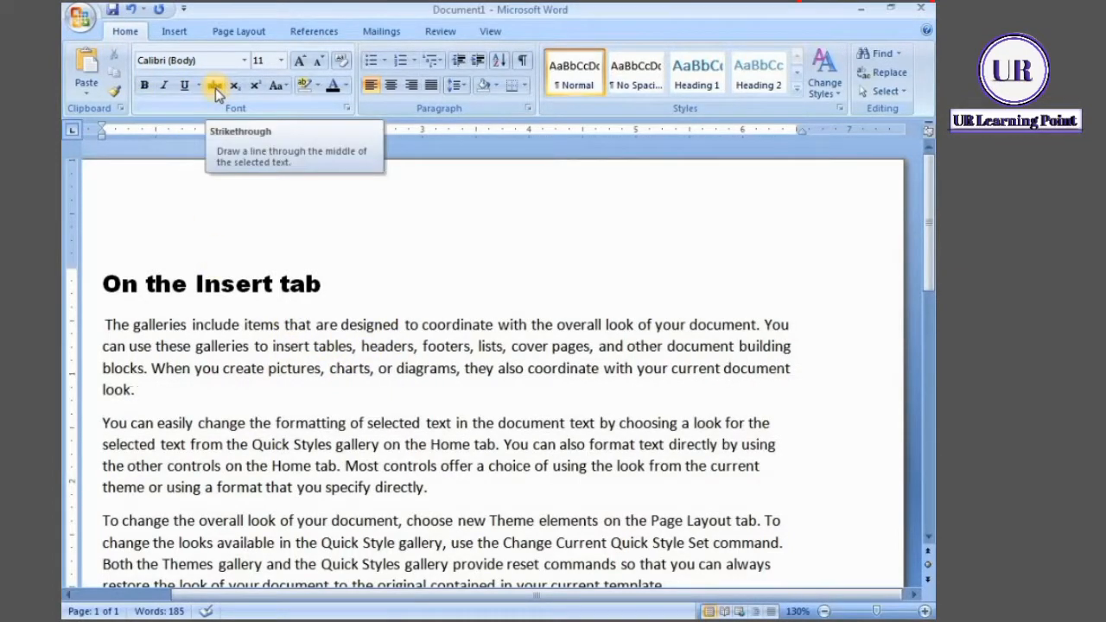
# Apply strikethrough to the entire paragraph below the heading
pyautogui.click(104, 325)
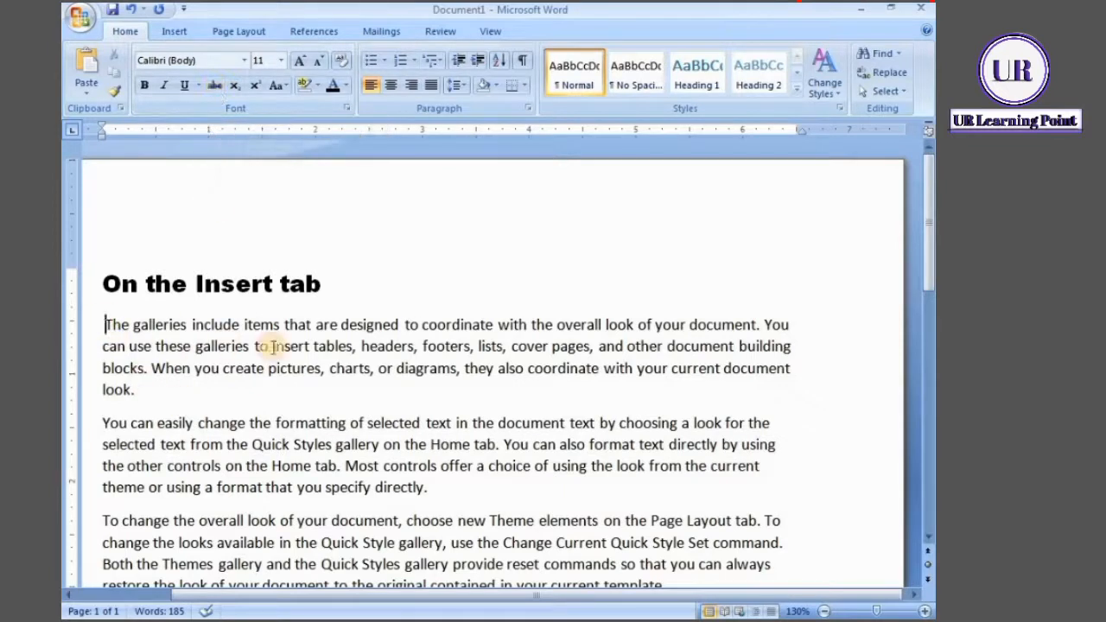
pyautogui.keyDown('shift'); pyautogui.click(393, 391); pyautogui.keyUp('shift')
pyautogui.click(215, 85)
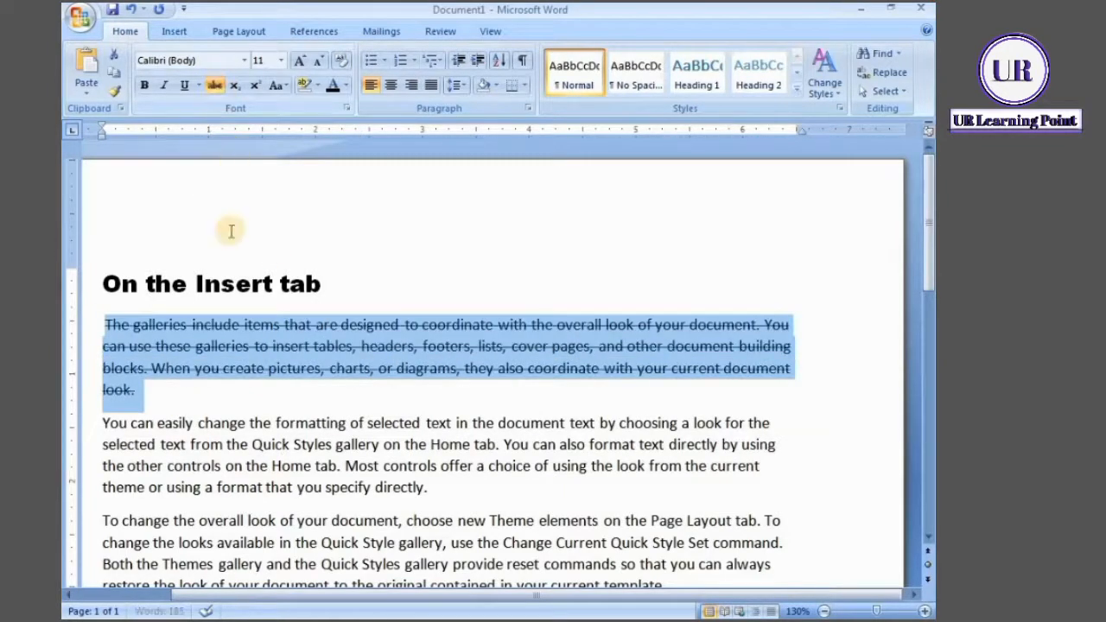
# Apply strikethrough to the heading "On the Insert tab" and remove it again
pyautogui.moveTo(103, 284); pyautogui.dragTo(336, 289)
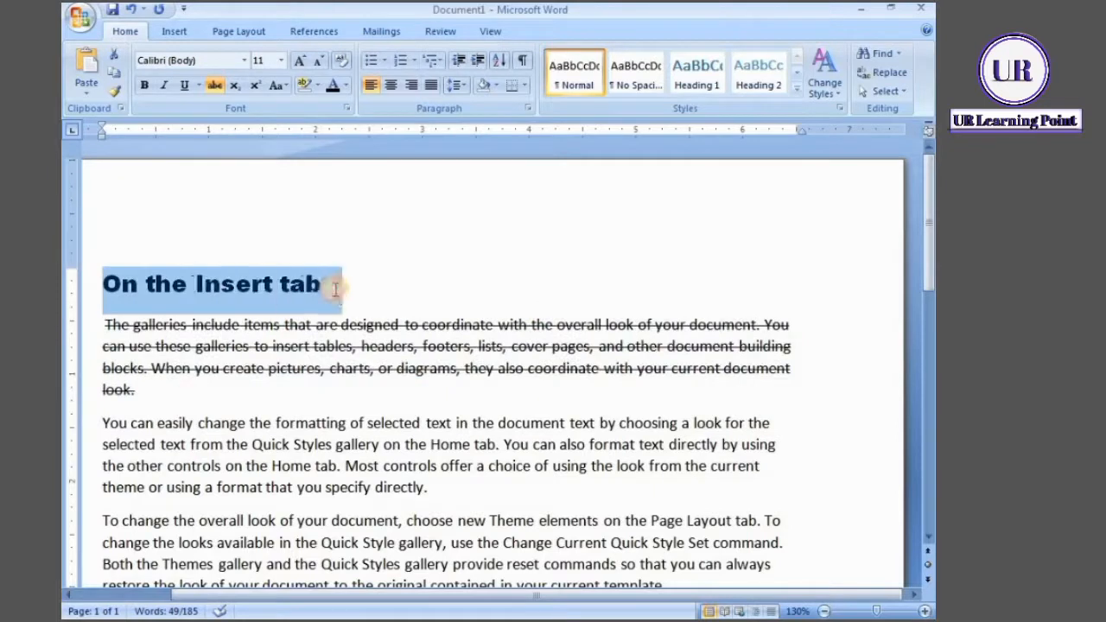
pyautogui.click(221, 84)
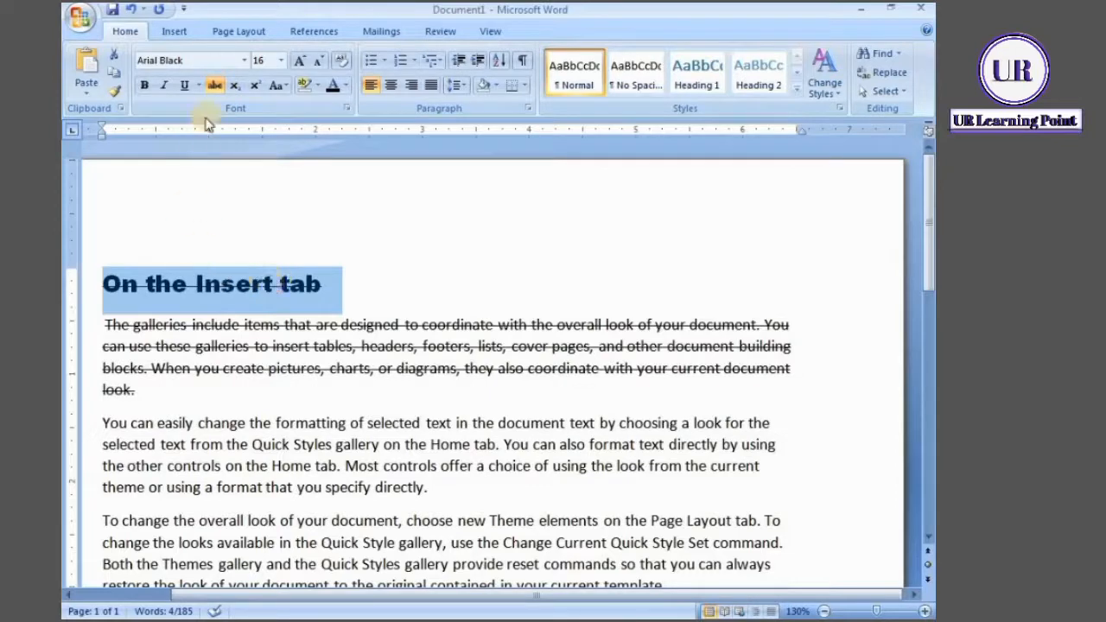
pyautogui.click(216, 84)
# Remove the strikethrough from the paragraph below the heading
pyautogui.moveTo(106, 321); pyautogui.dragTo(164, 403)
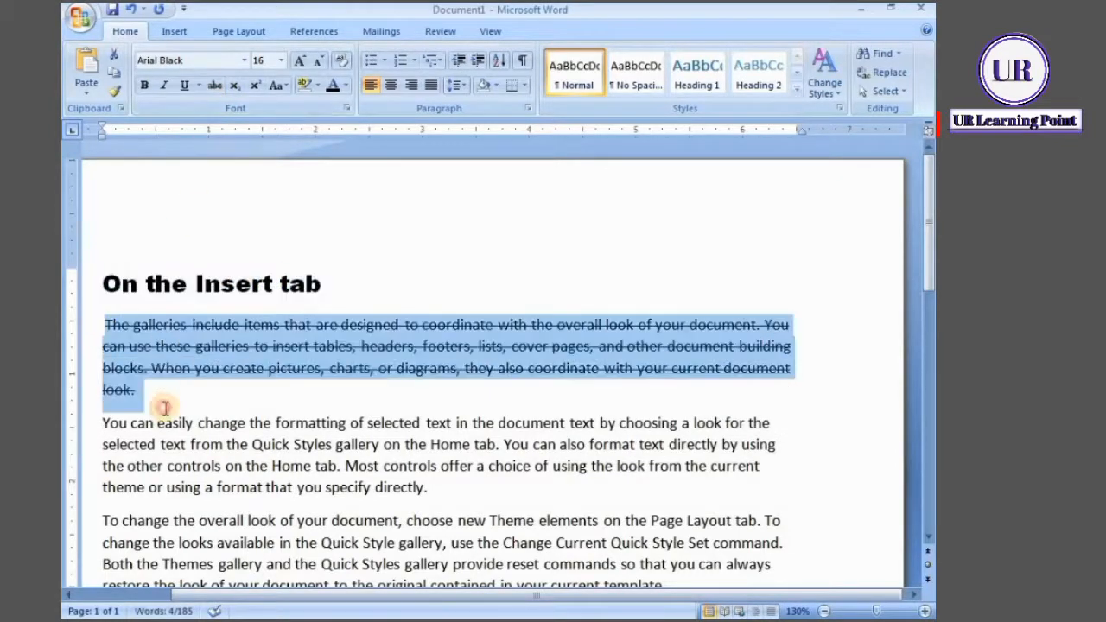
pyautogui.click(215, 87)
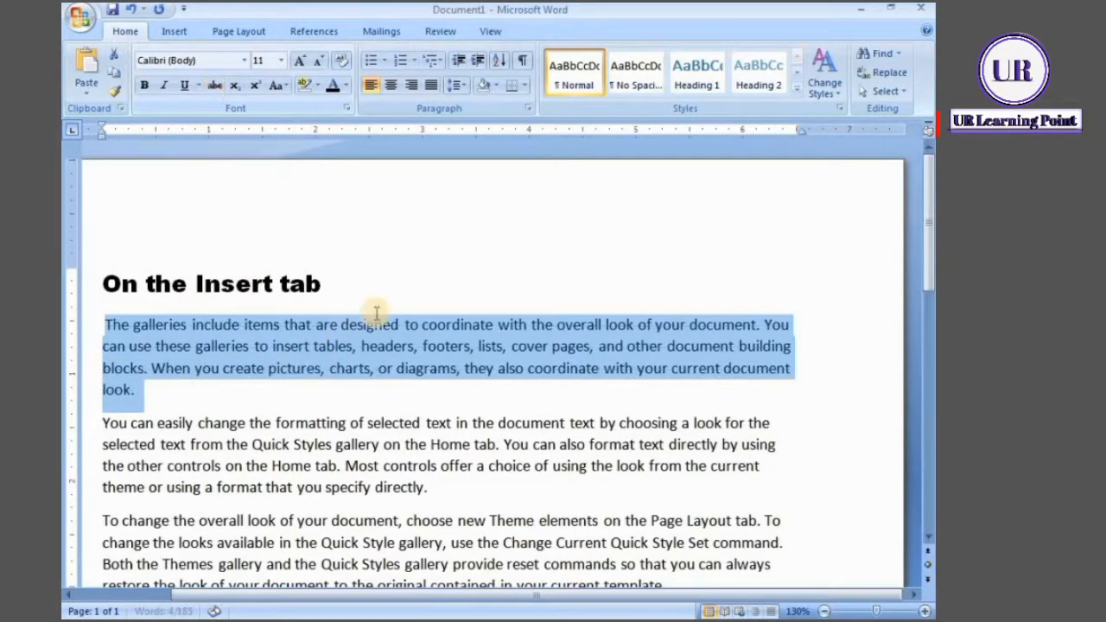
# Add a blank line below the heading "On the Insert tab" and append a 2 directly to the heading text
pyautogui.click(350, 290)
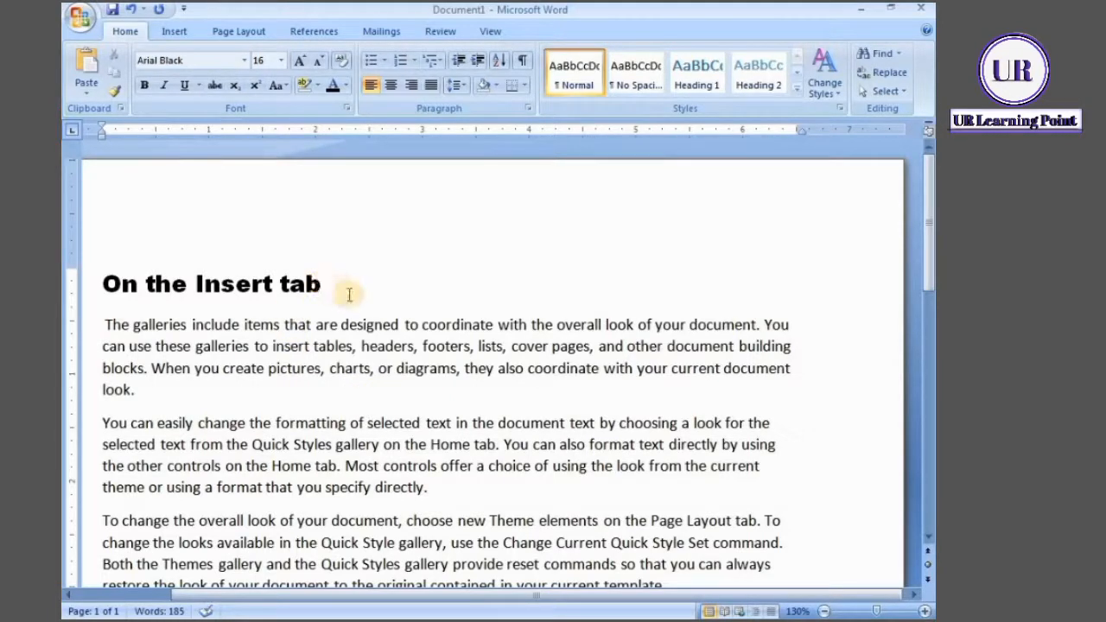
pyautogui.press('Return')
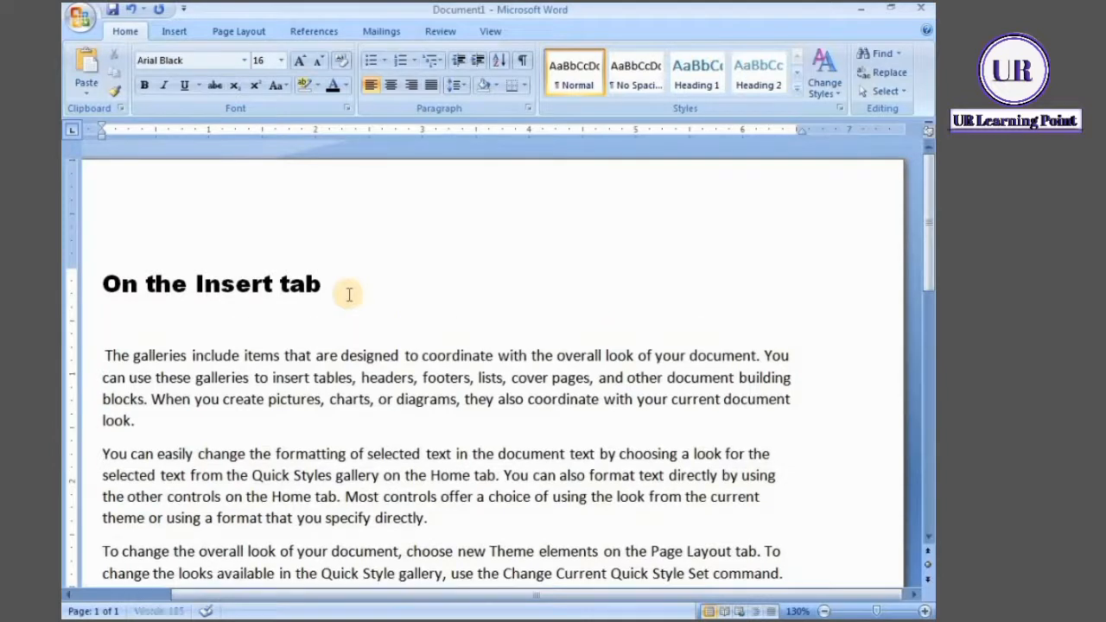
pyautogui.write('2')
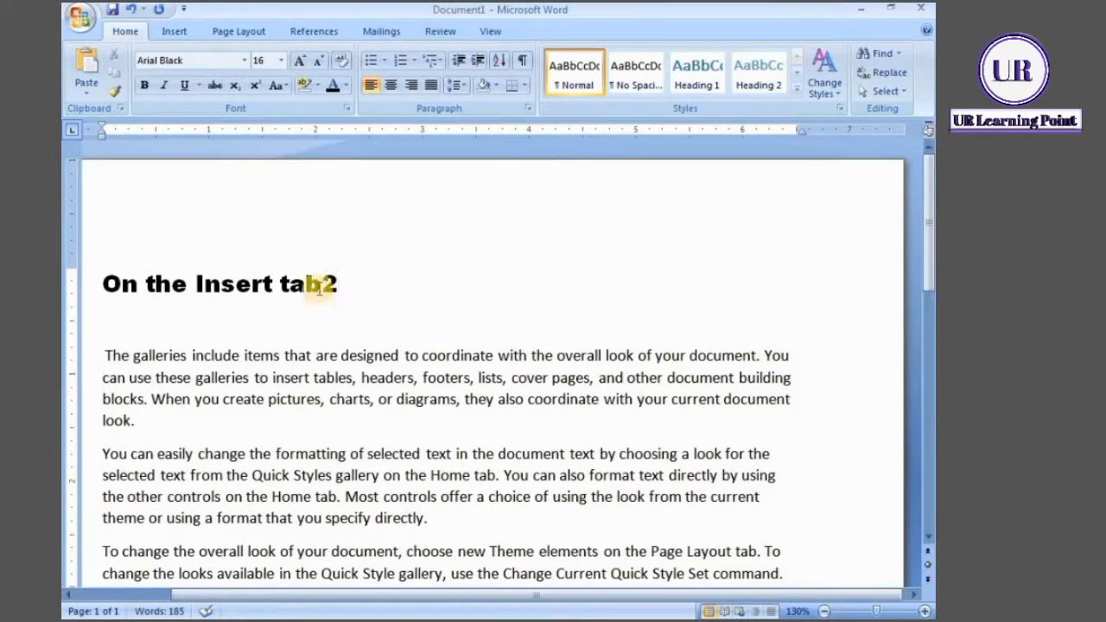
# Format the 2 at the end of the heading as subscript
pyautogui.moveTo(322, 285); pyautogui.dragTo(348, 286)
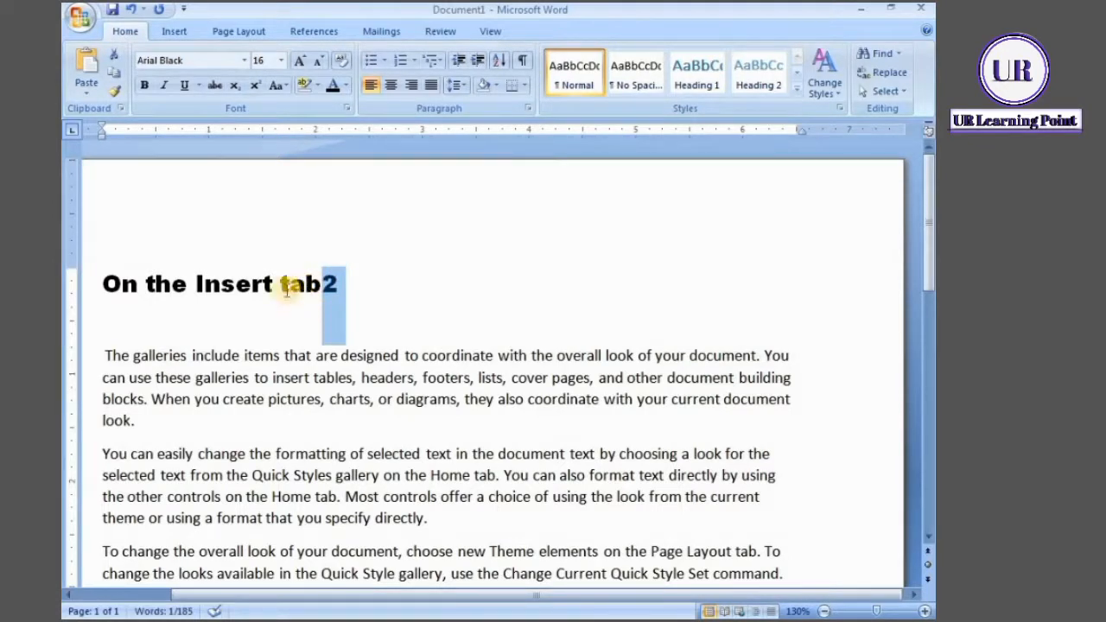
pyautogui.click(237, 85)
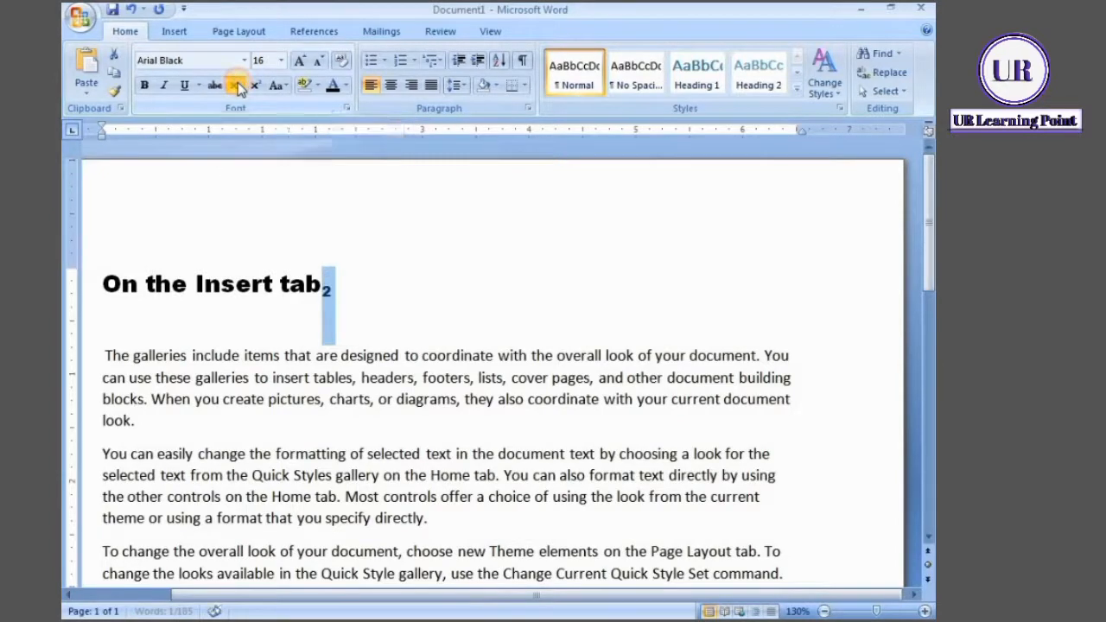
pyautogui.click(331, 294)
pyautogui.moveTo(322, 292); pyautogui.dragTo(338, 299)
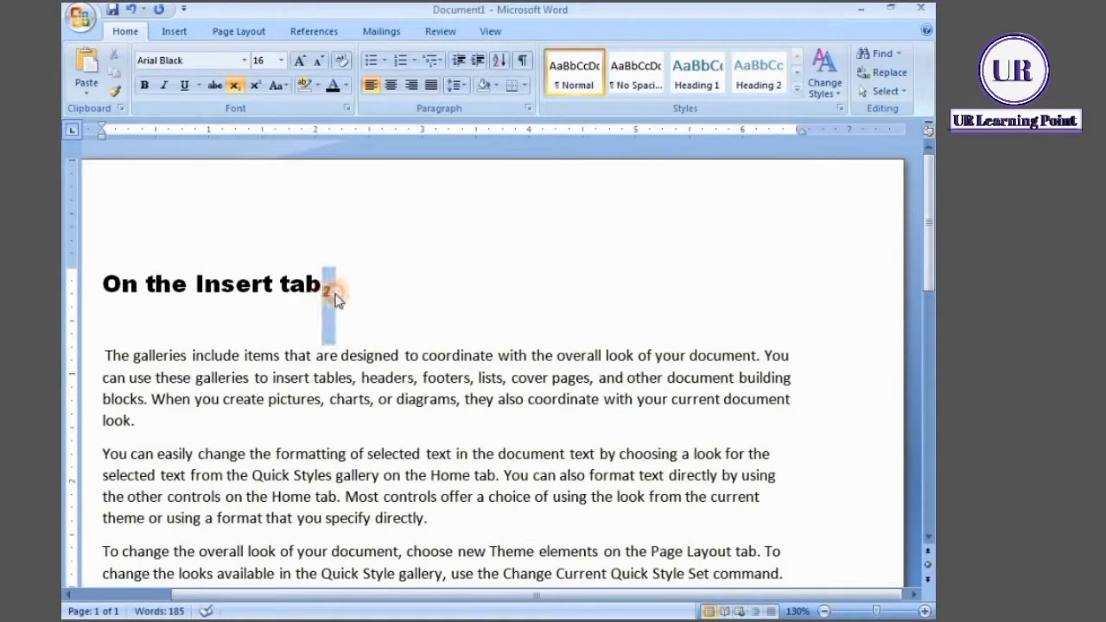
pyautogui.click(368, 299)
# Select only the 2 at the end of the heading and turn off its subscript formatting
pyautogui.doubleClick(322, 290)
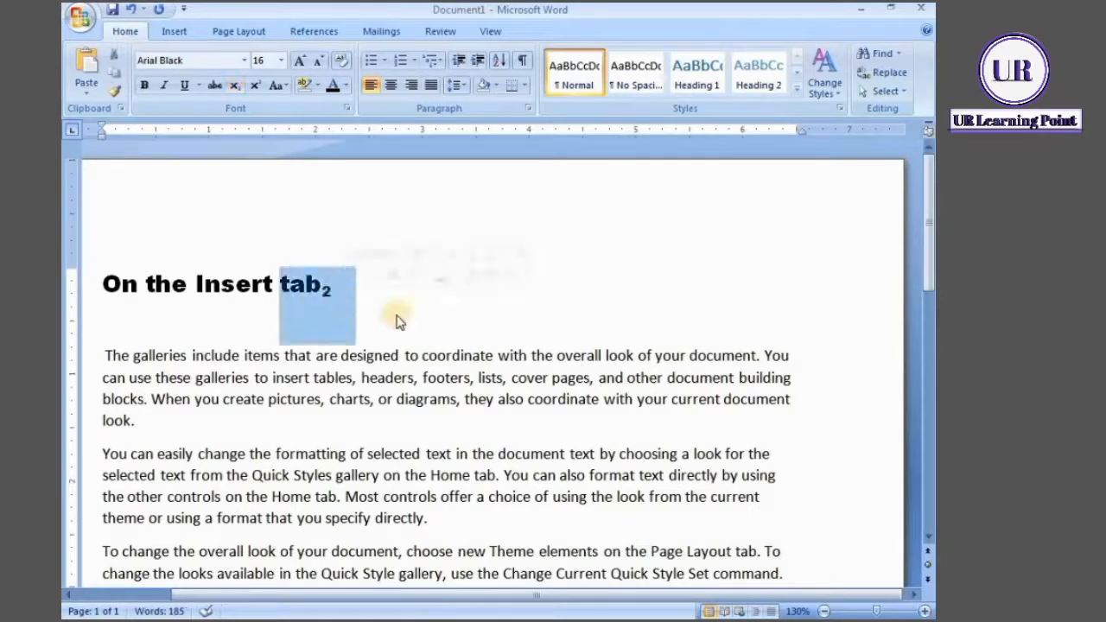
pyautogui.click(333, 294)
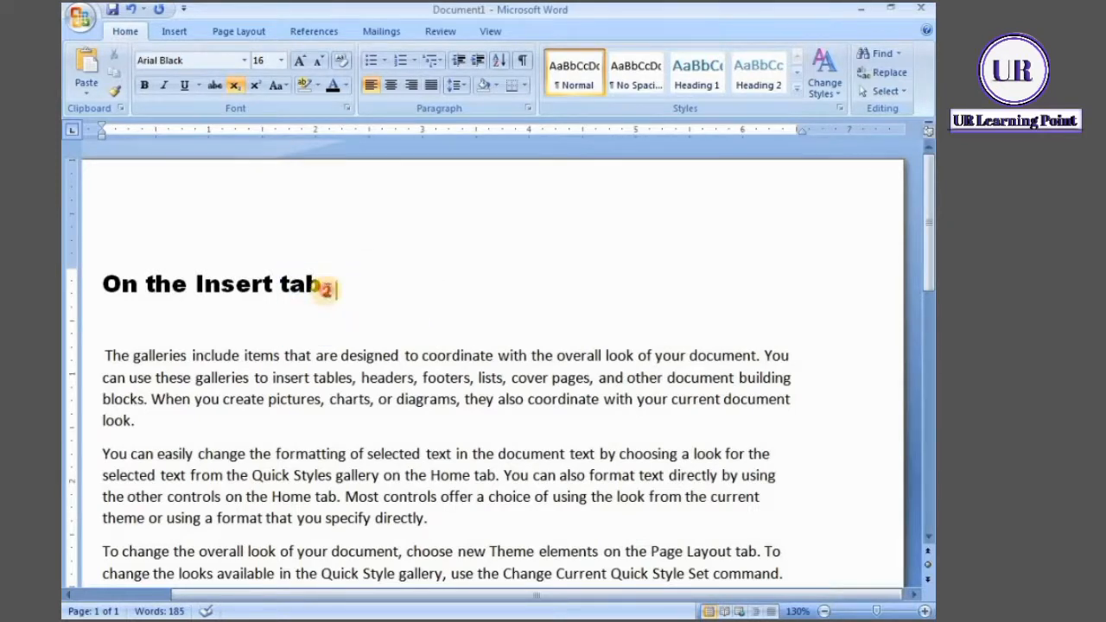
pyautogui.doubleClick(341, 298)
pyautogui.click(366, 294)
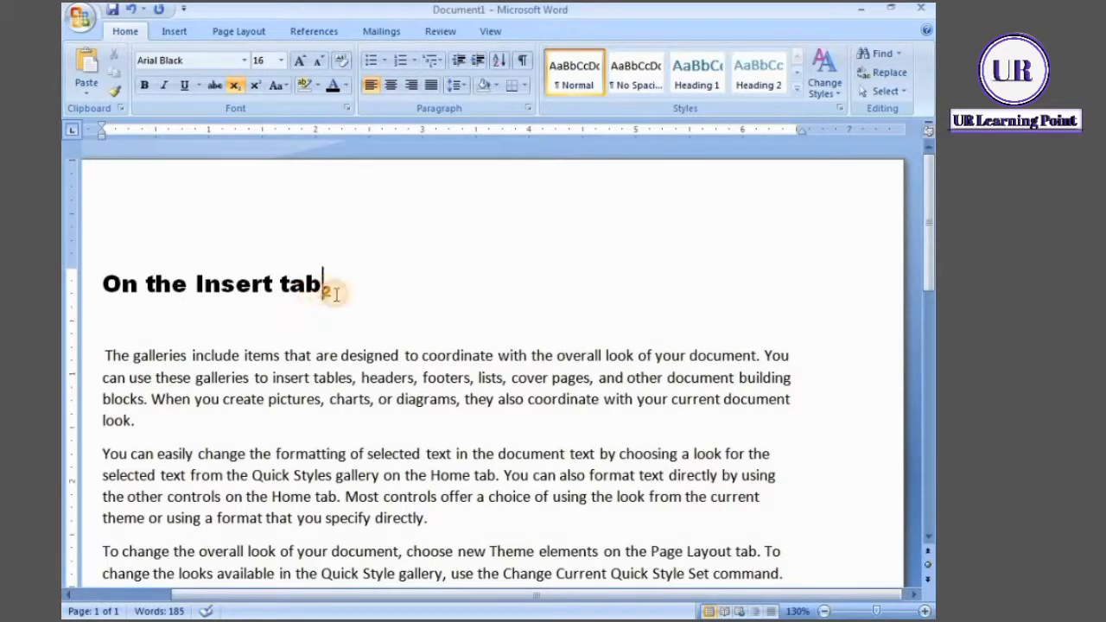
pyautogui.moveTo(326, 291); pyautogui.dragTo(346, 306)
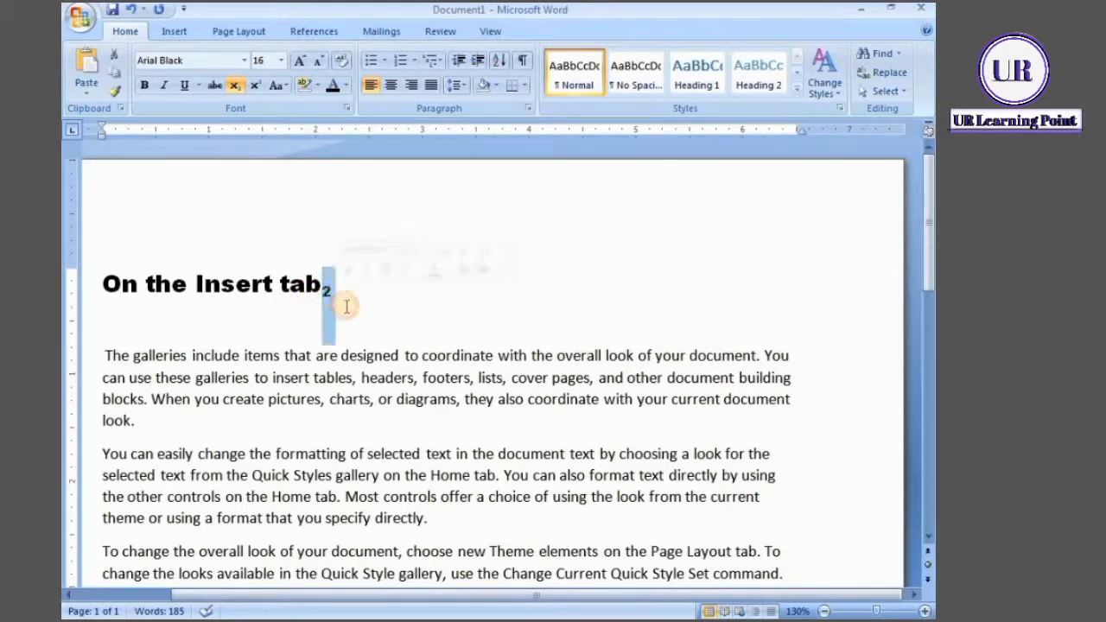
pyautogui.click(238, 88)
pyautogui.click(239, 87)
pyautogui.click(239, 87)
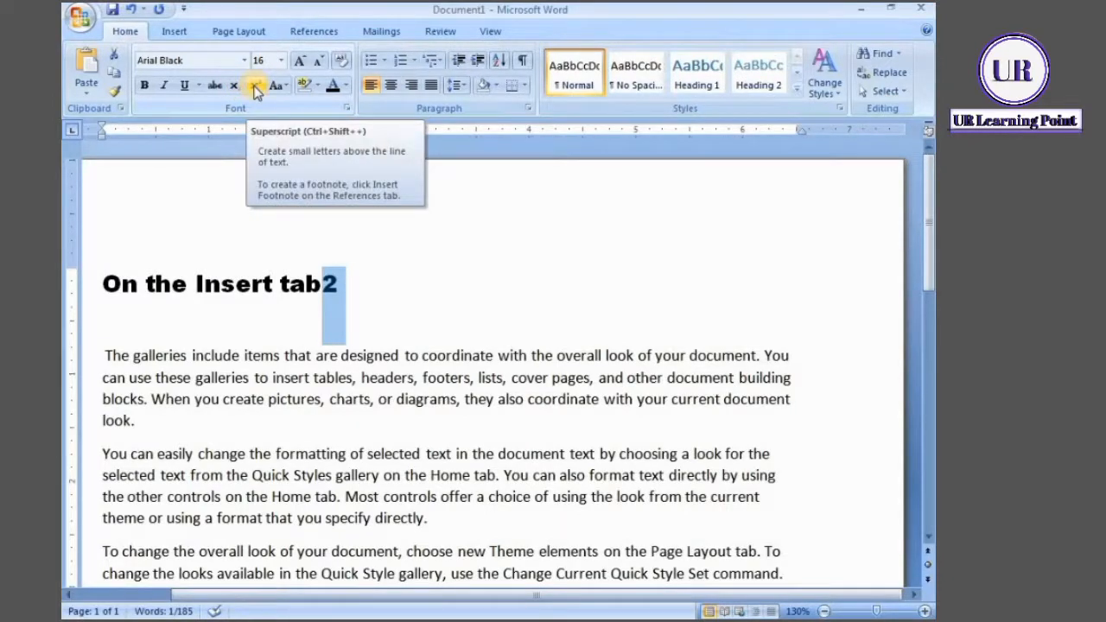
# Format the 2 at the end of the heading as superscript
pyautogui.click(255, 86)
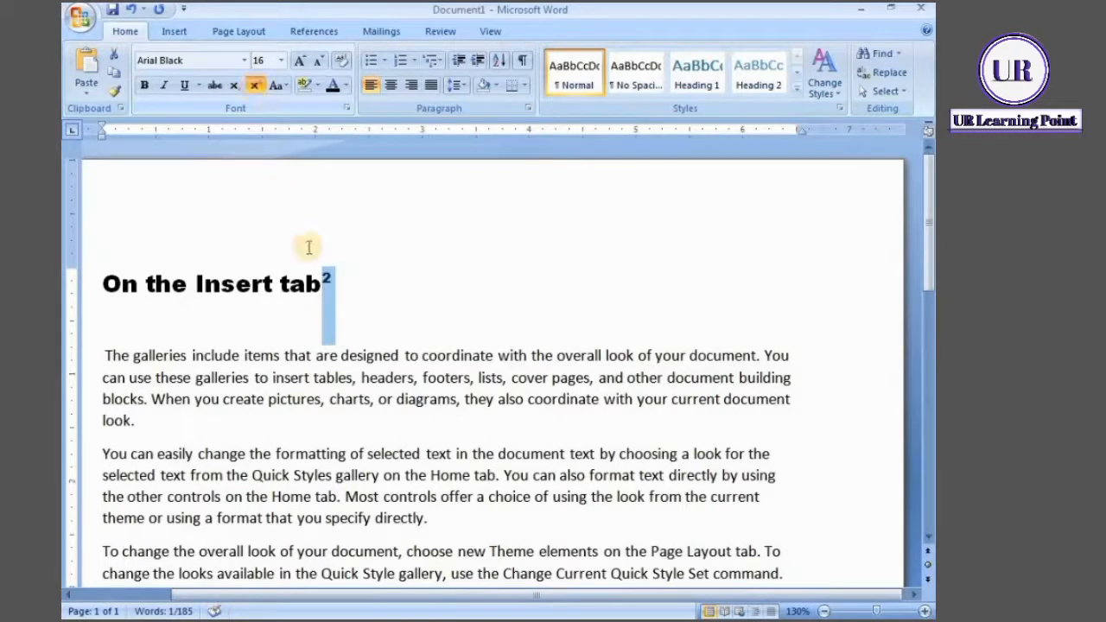
pyautogui.click(389, 265)
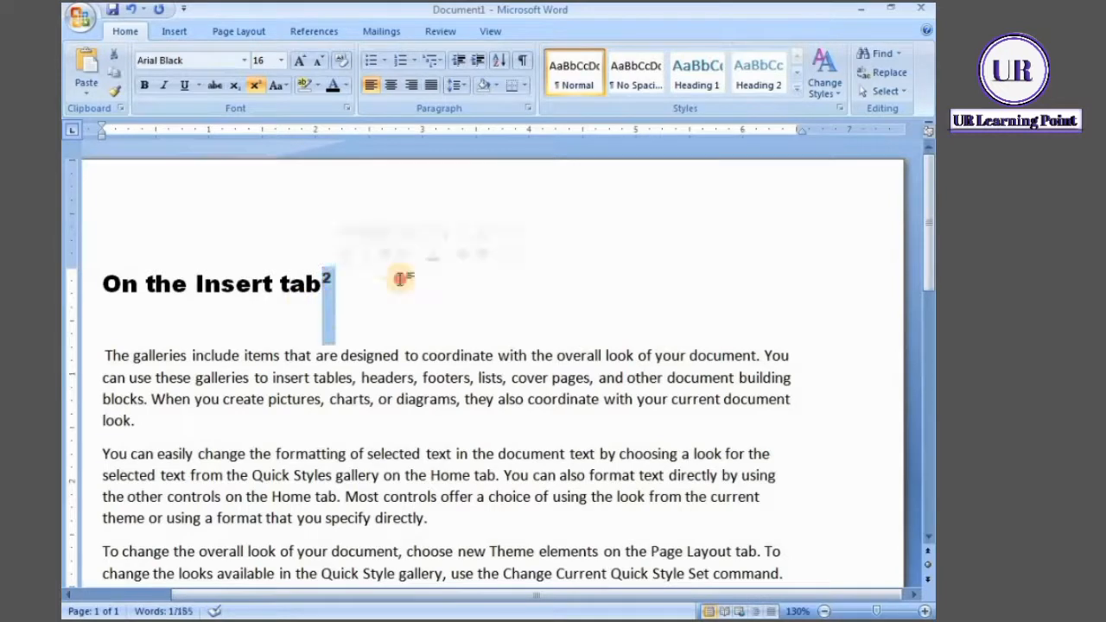
pyautogui.moveTo(320, 281); pyautogui.dragTo(331, 281)
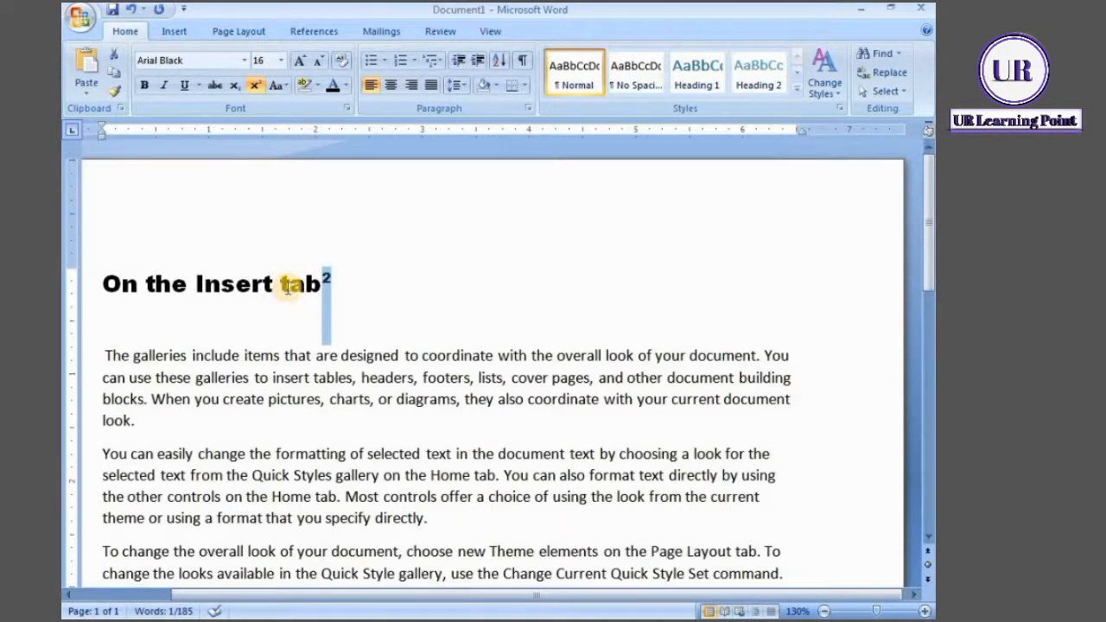
pyautogui.moveTo(280, 285); pyautogui.dragTo(330, 281)
pyautogui.click(356, 286)
pyautogui.click(383, 284)
pyautogui.click(408, 282)
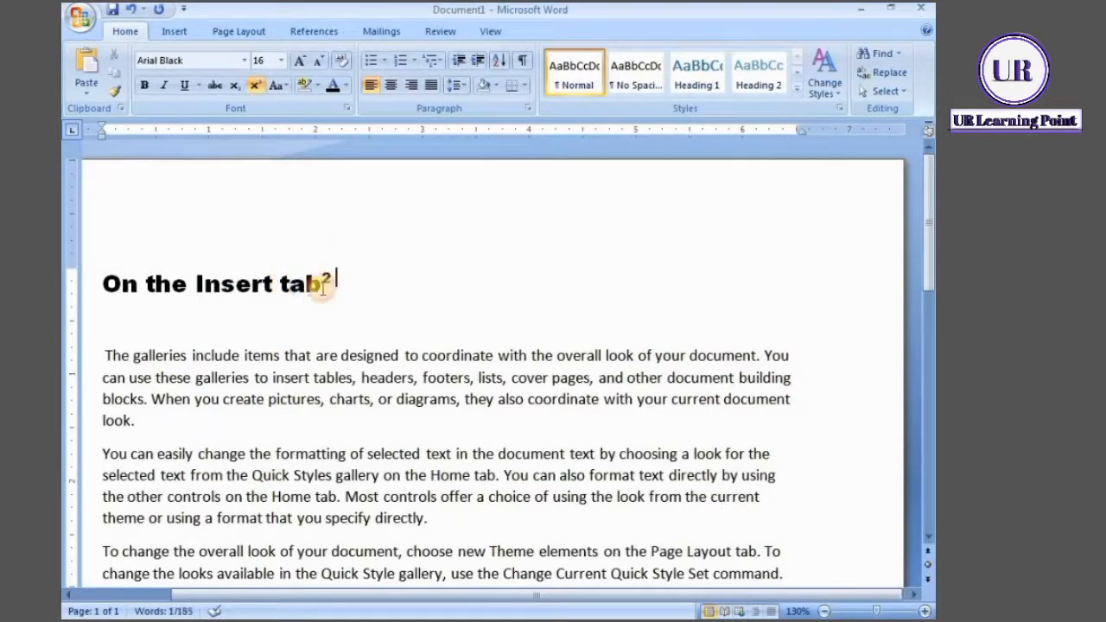
pyautogui.click(236, 88)
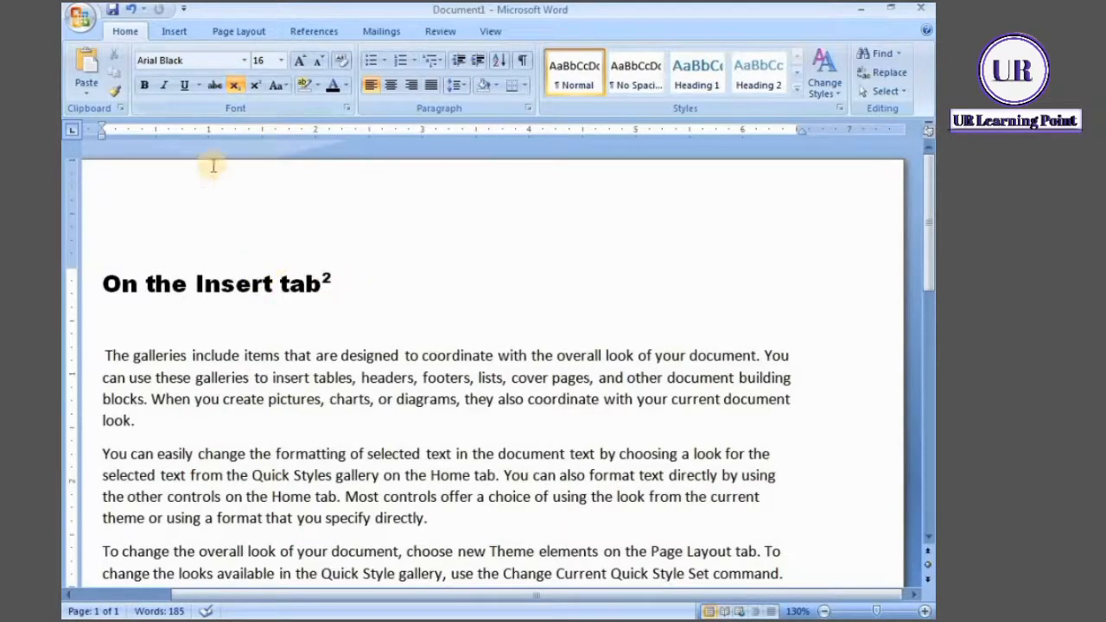
pyautogui.click(255, 85)
# Change the case of the whole heading to lowercase
pyautogui.click(288, 88)
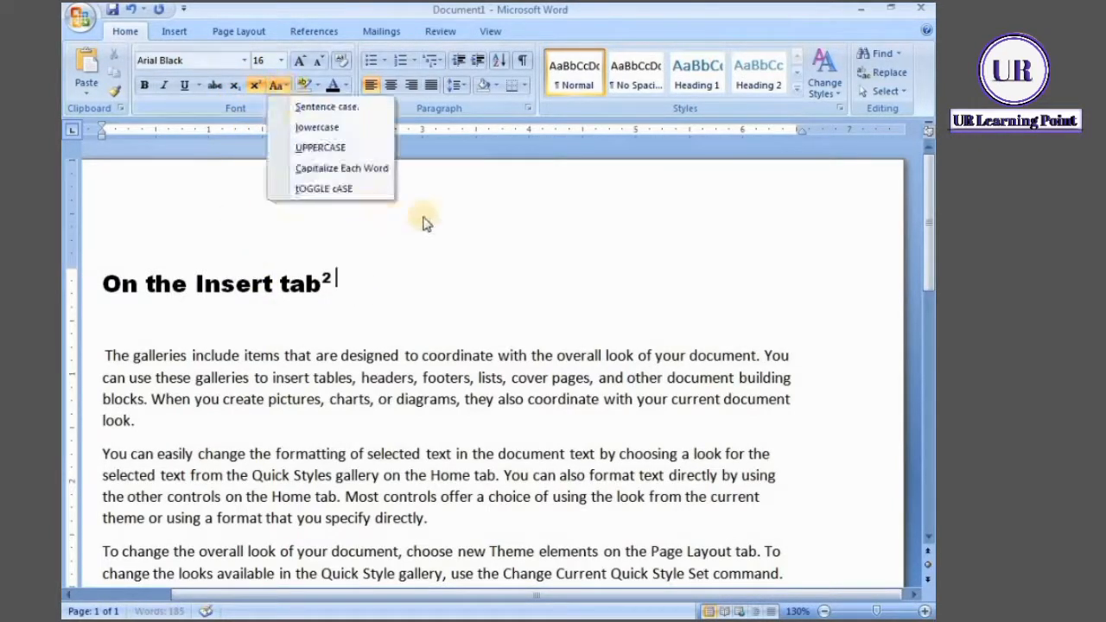
pyautogui.click(113, 284)
pyautogui.moveTo(112, 285); pyautogui.dragTo(395, 291)
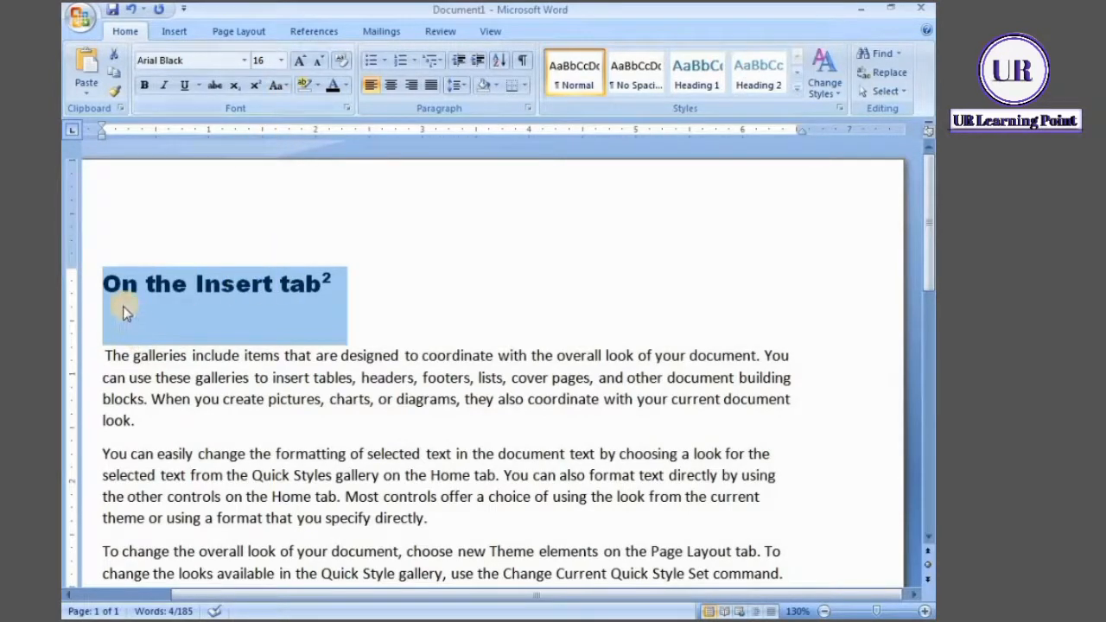
pyautogui.click(278, 85)
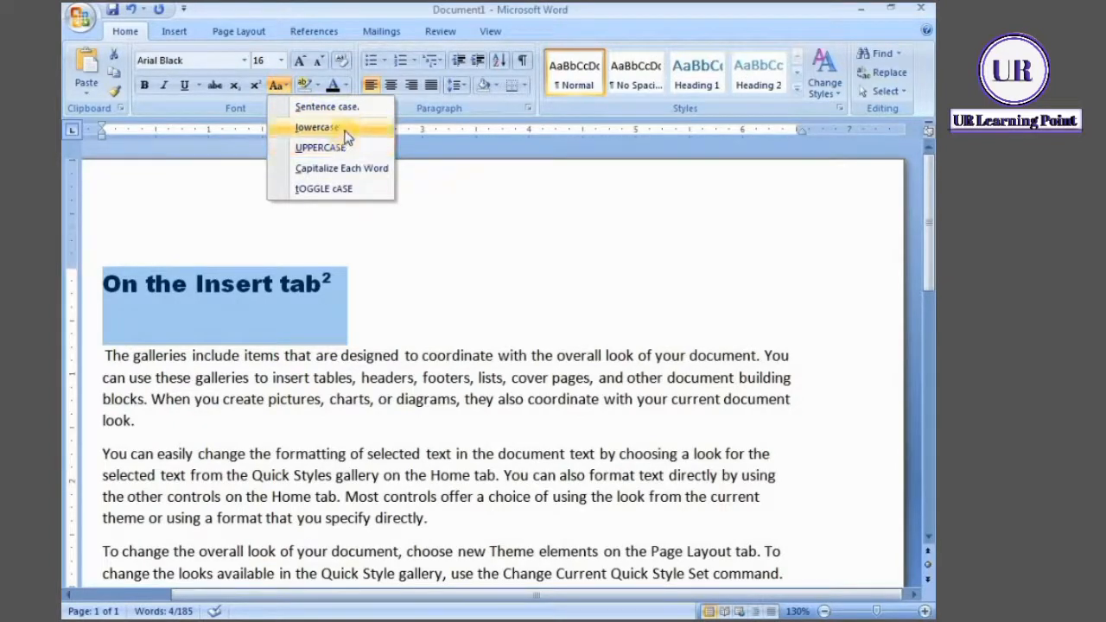
pyautogui.click(342, 130)
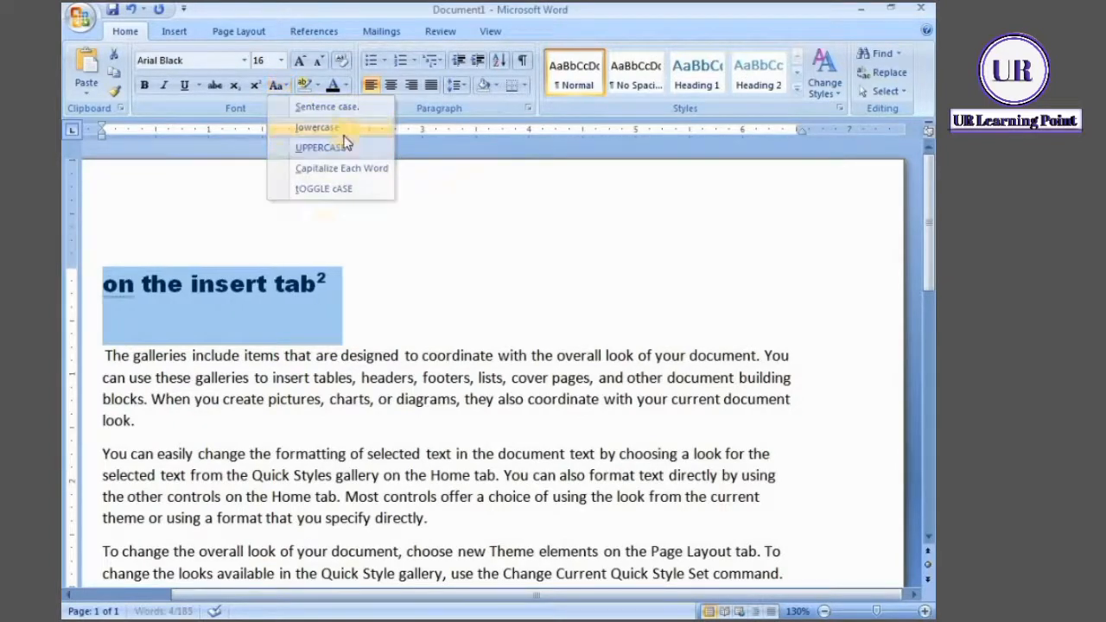
pyautogui.click(370, 252)
# Change the case of the whole heading to UPPERCASE
pyautogui.click(104, 285)
pyautogui.moveTo(252, 262); pyautogui.dragTo(321, 254)
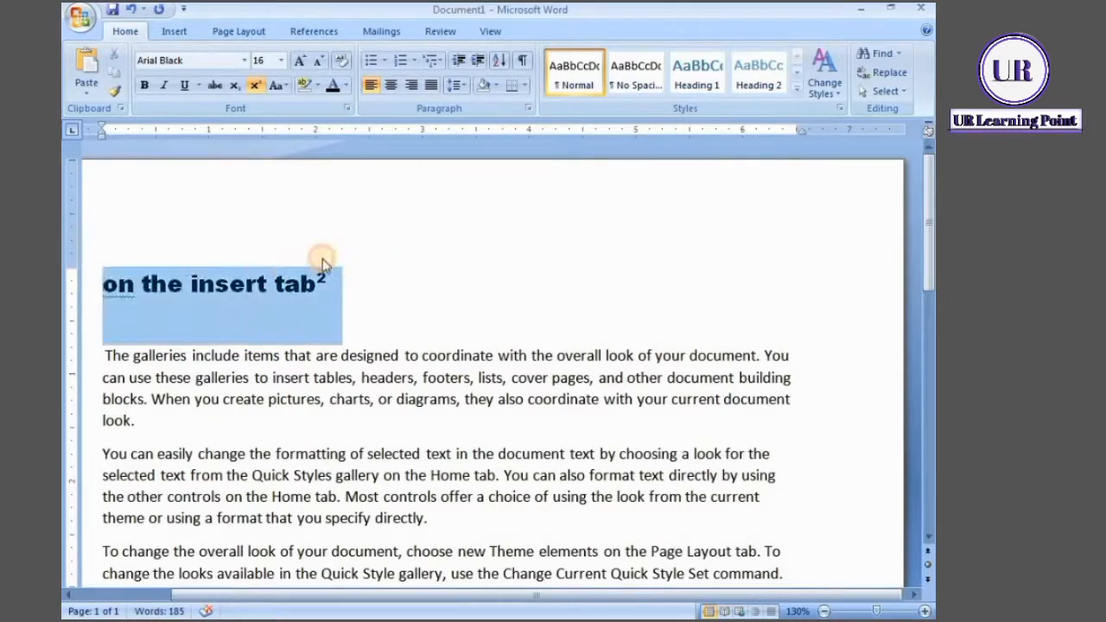
pyautogui.click(289, 84)
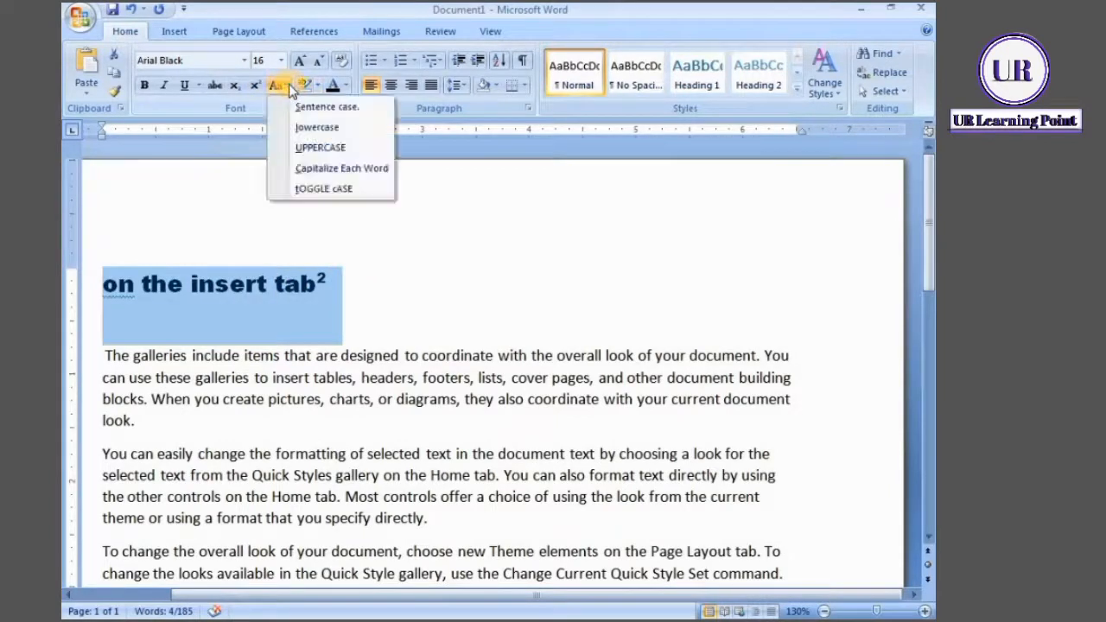
pyautogui.click(320, 148)
pyautogui.click(449, 274)
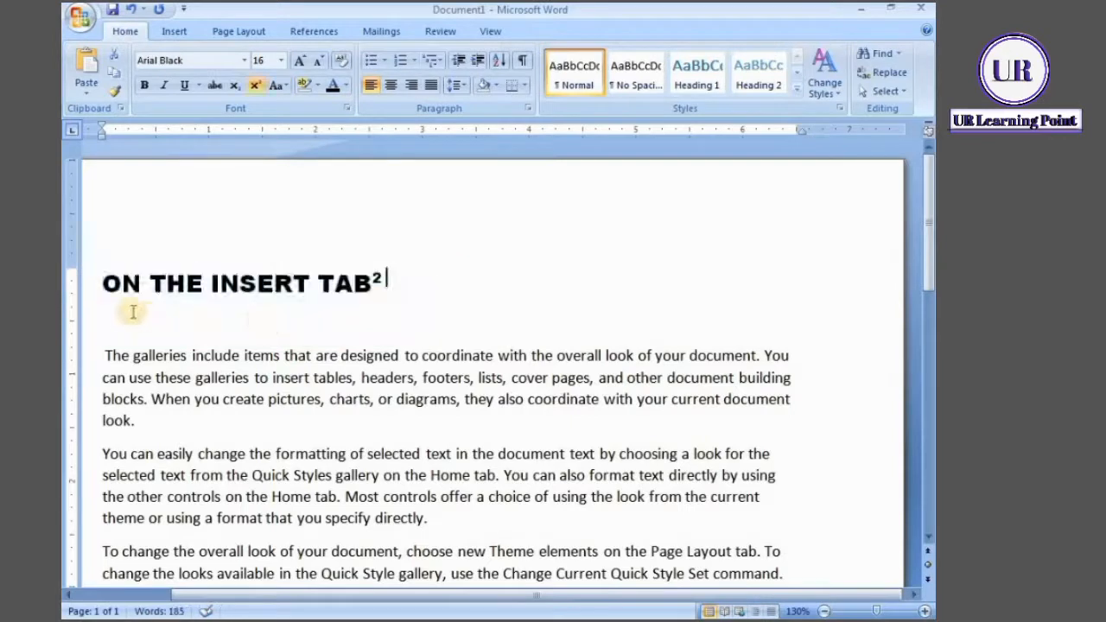
# Change the heading's case to Capitalize Each Word
pyautogui.moveTo(100, 284); pyautogui.dragTo(354, 315)
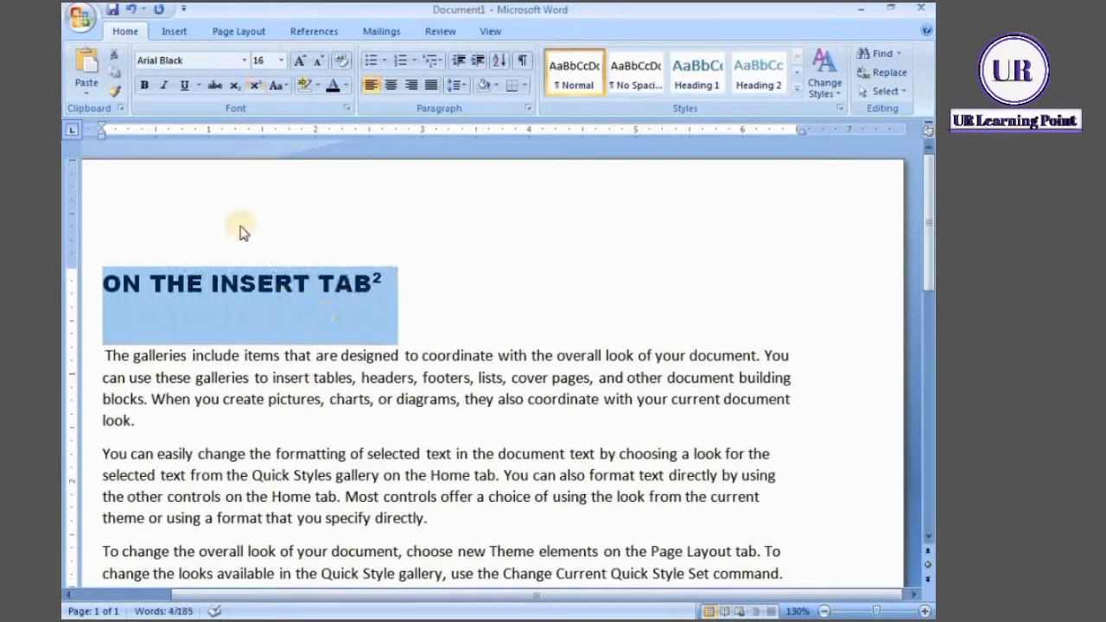
pyautogui.click(277, 85)
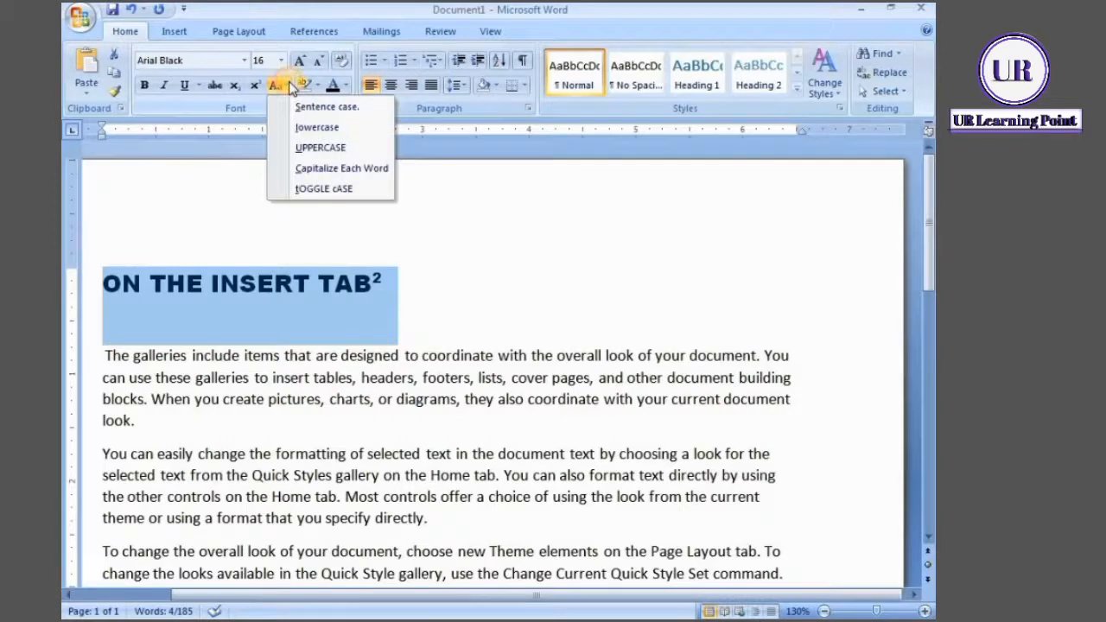
pyautogui.click(328, 172)
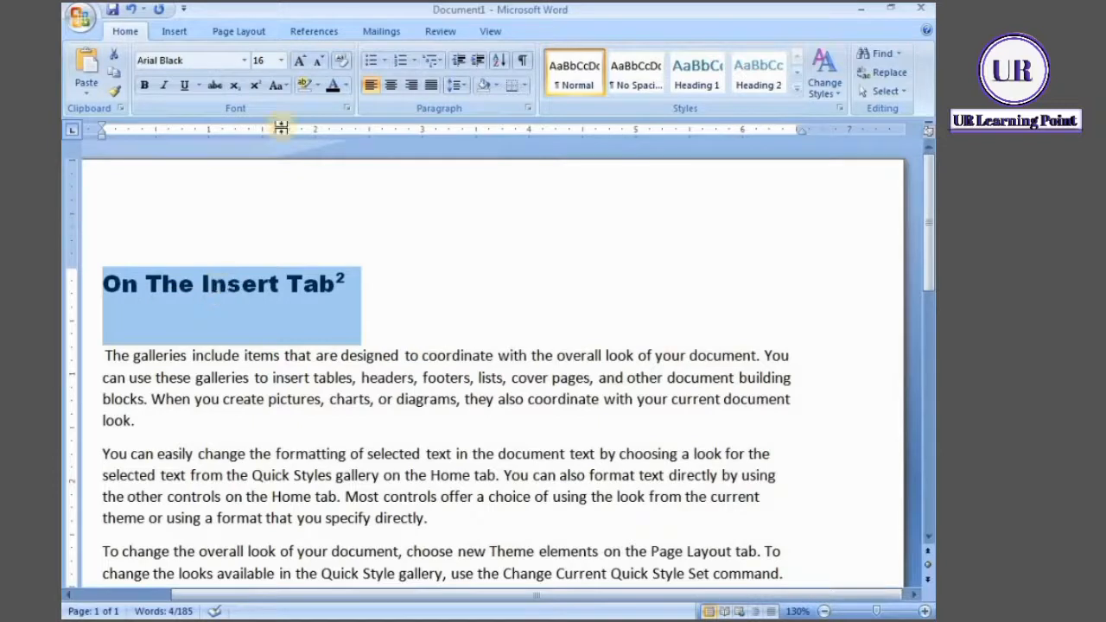
# Apply tOGGLE cASE to the heading to invert the case of every letter
pyautogui.click(286, 85)
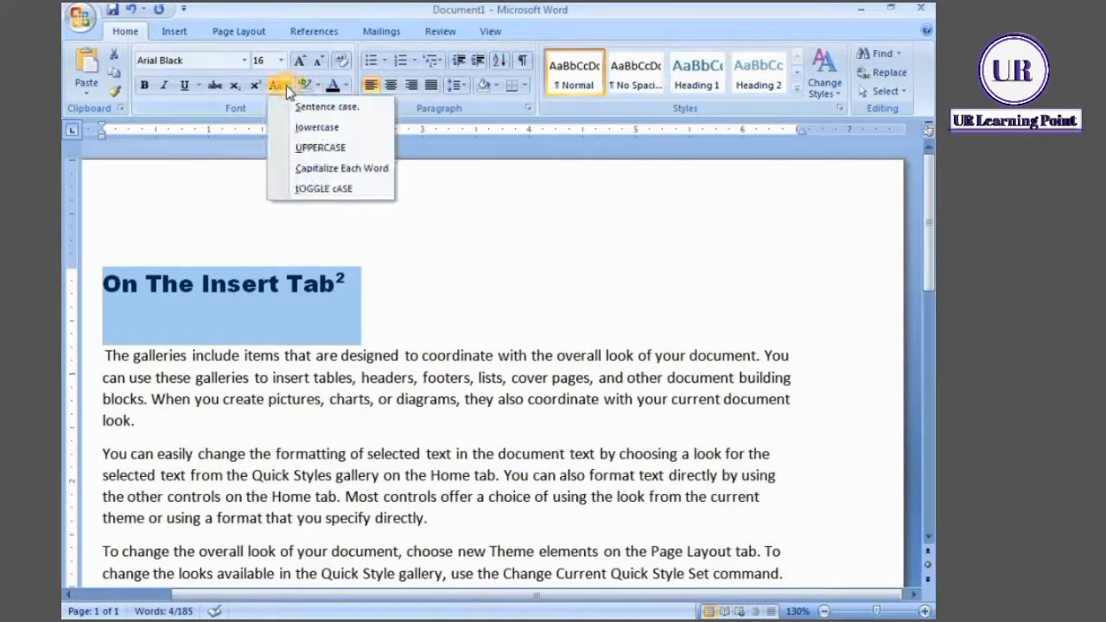
pyautogui.click(286, 86)
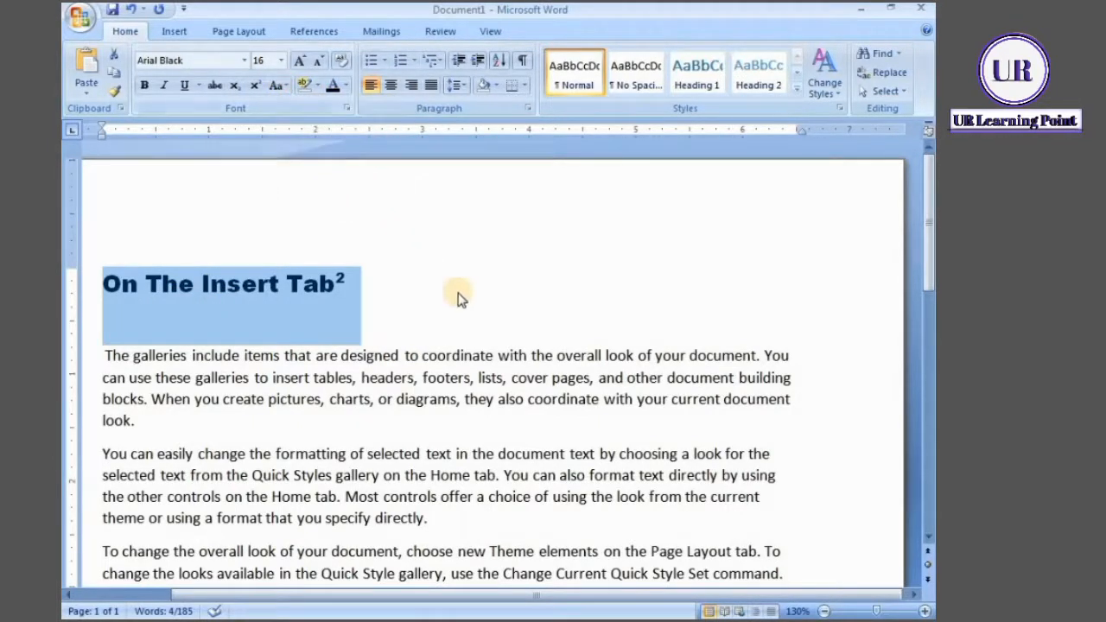
pyautogui.click(286, 85)
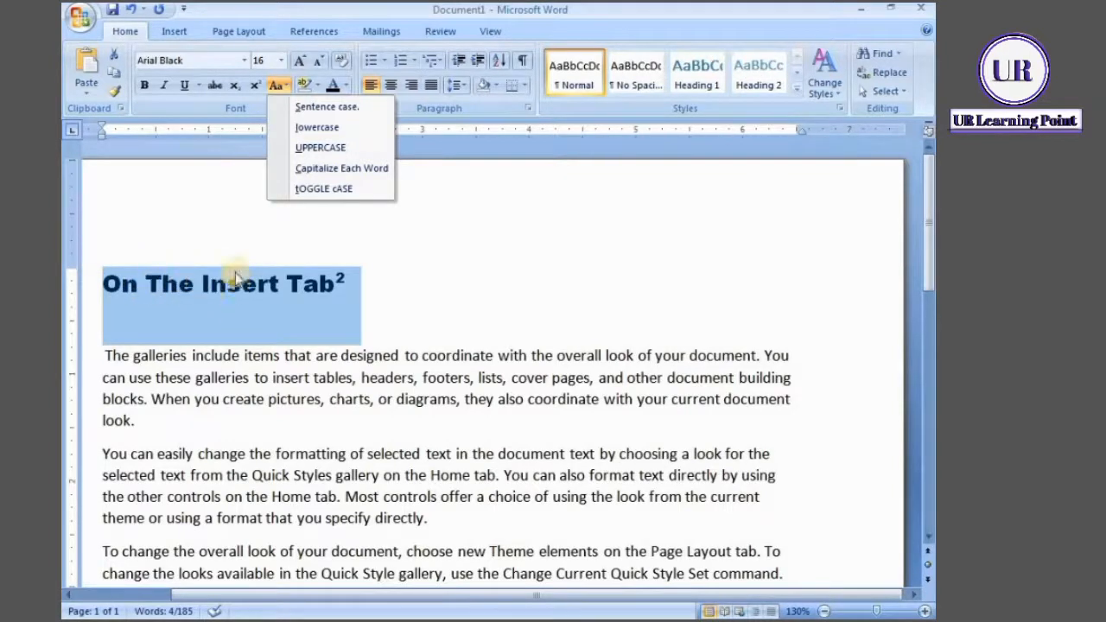
pyautogui.click(324, 189)
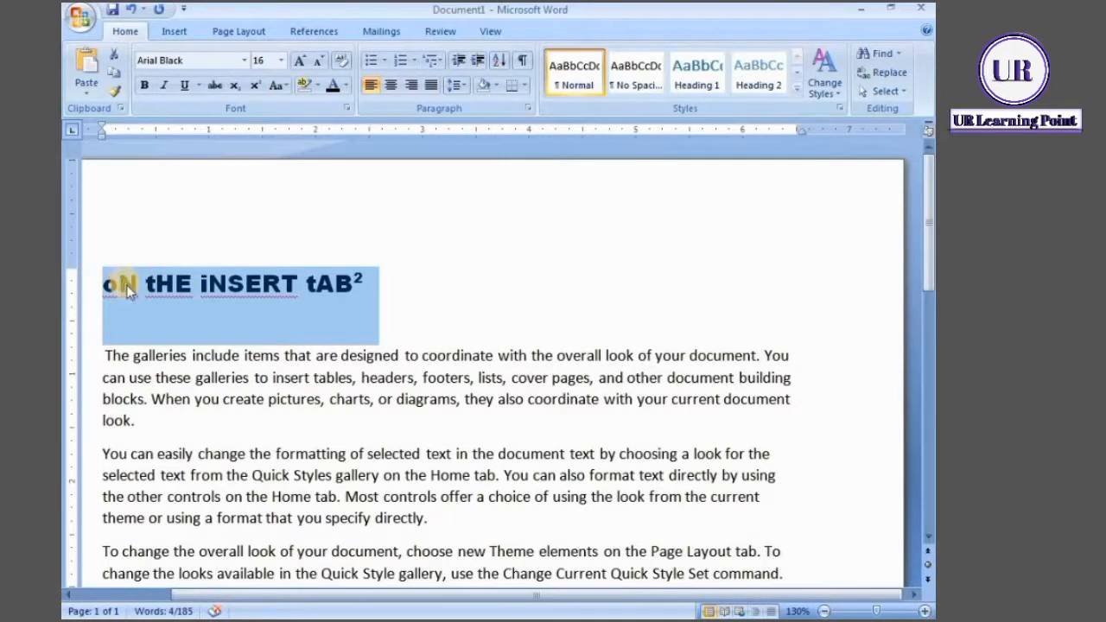
# Change the case of the whole heading to UPPERCASE
pyautogui.click(285, 87)
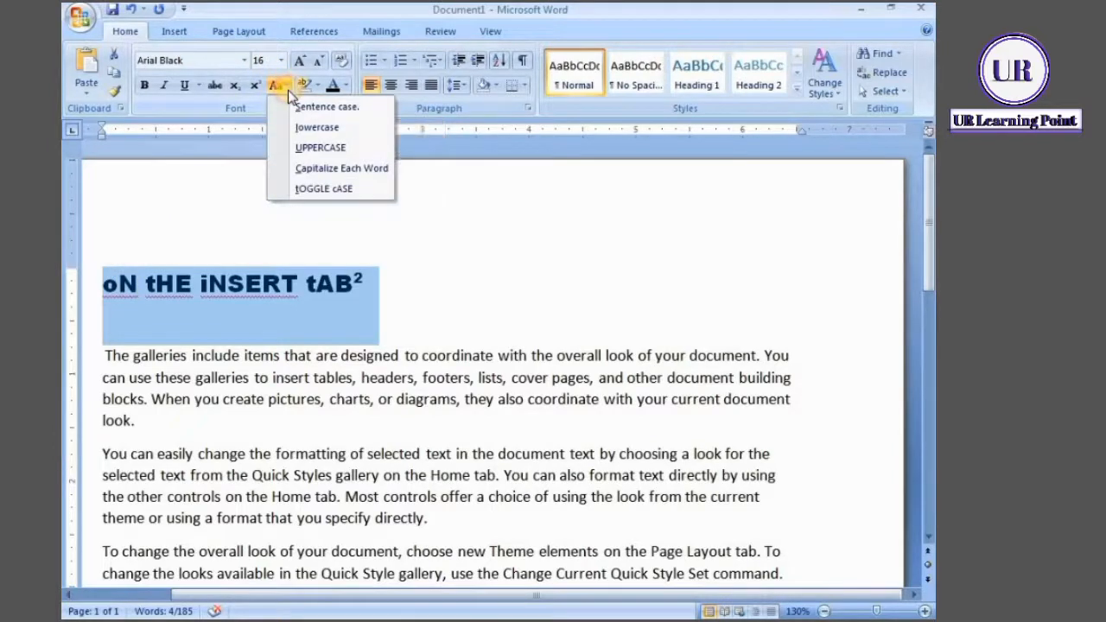
pyautogui.click(313, 149)
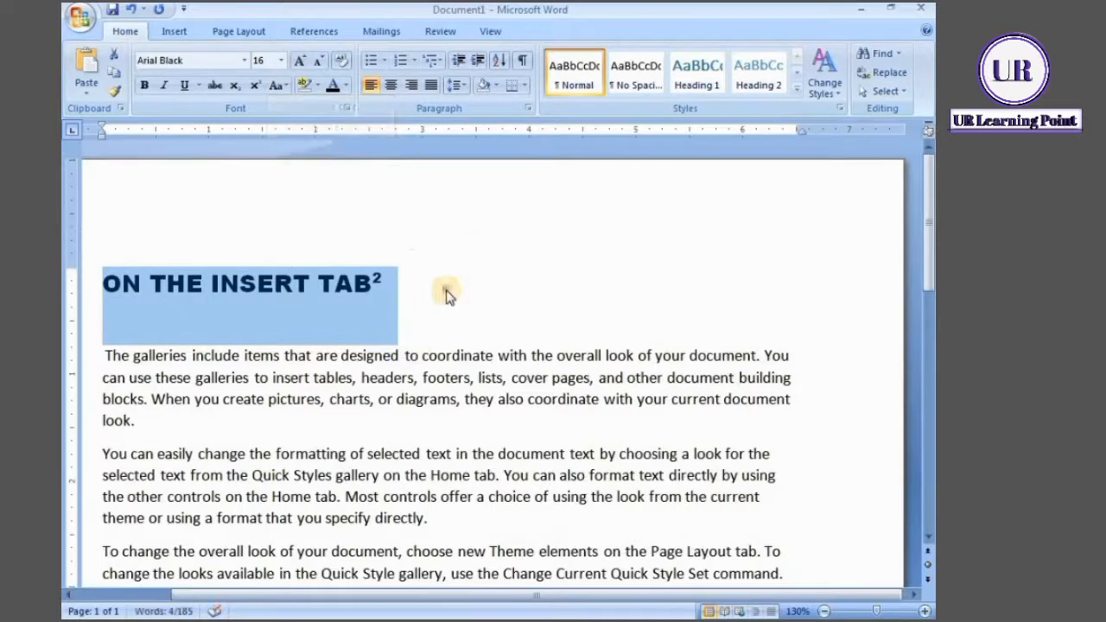
pyautogui.click(417, 313)
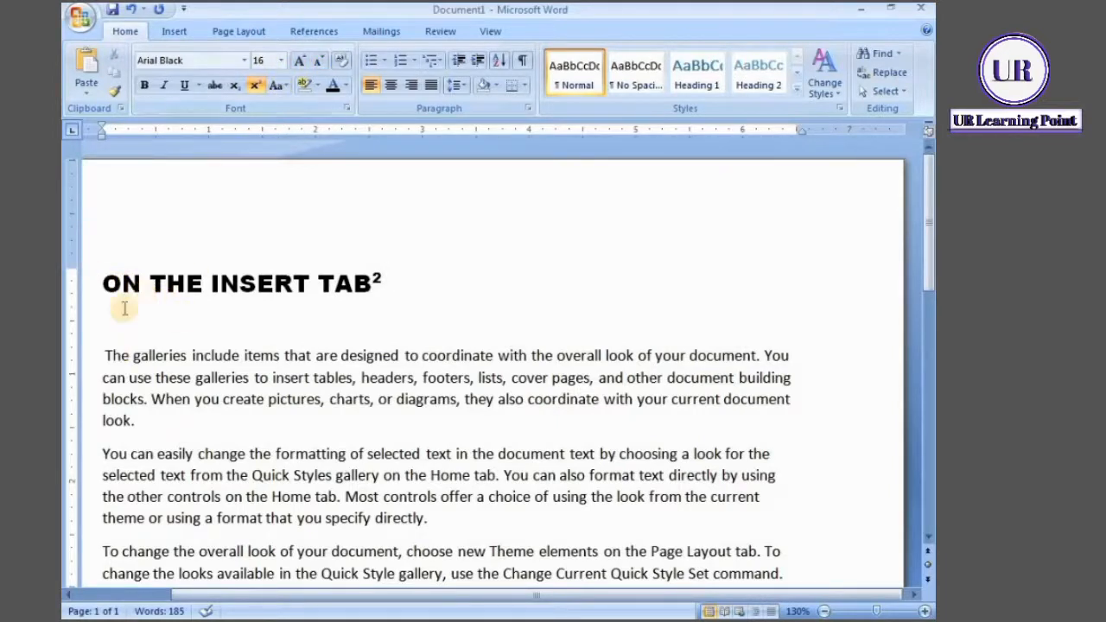
# Increase the font size of the first body paragraph to 14 using Grow Font
pyautogui.click(104, 354)
pyautogui.keyDown('shift'); pyautogui.click(143, 424); pyautogui.keyUp('shift')
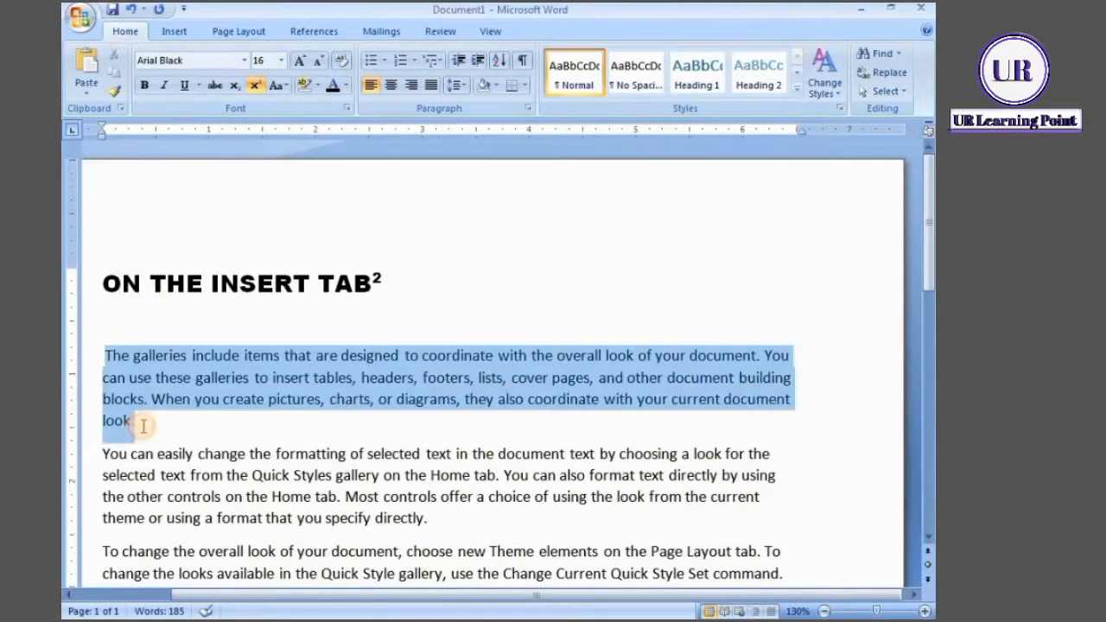
pyautogui.keyDown('shift'); pyautogui.click(150, 424); pyautogui.keyUp('shift')
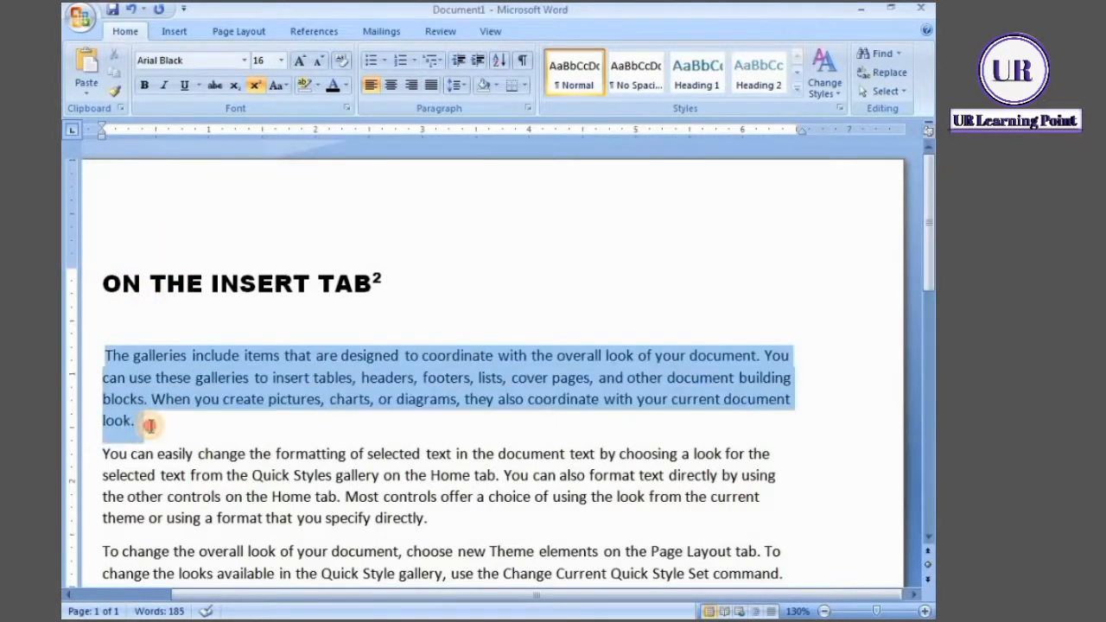
pyautogui.click(302, 61)
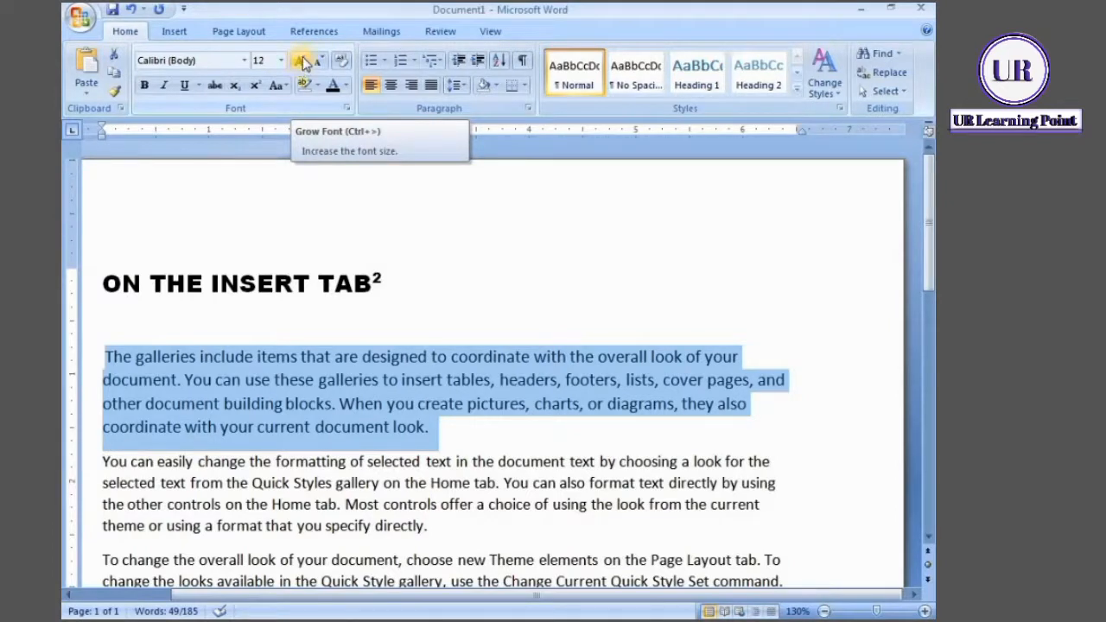
pyautogui.click(302, 61)
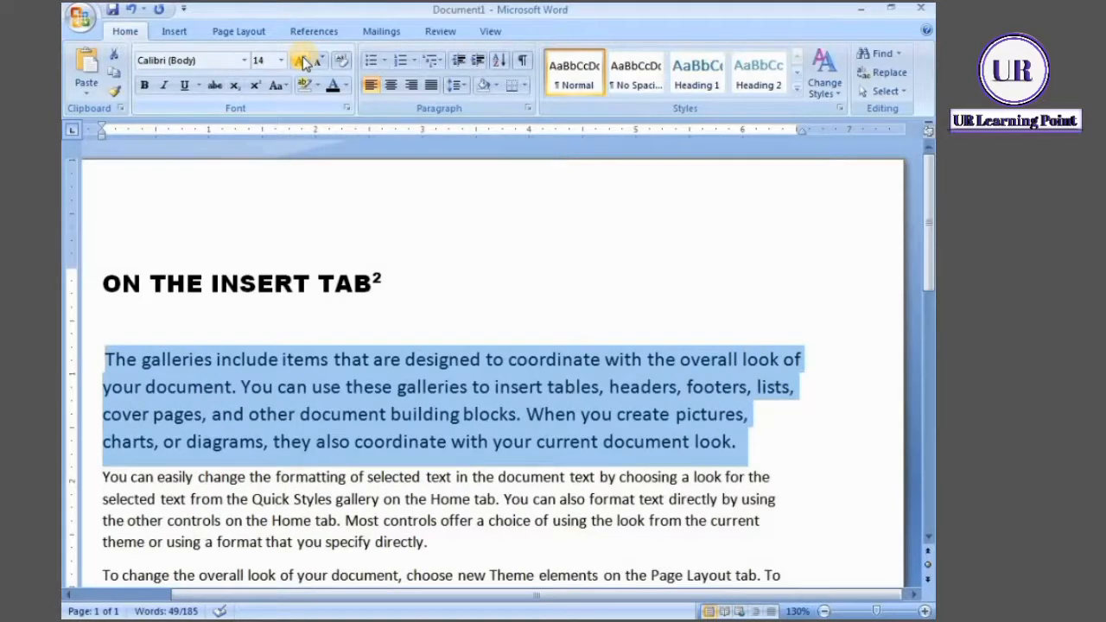
# Step the first body paragraph's font size down to 11 with Shrink Font, trying 12 once more in between
pyautogui.click(320, 61)
pyautogui.click(320, 60)
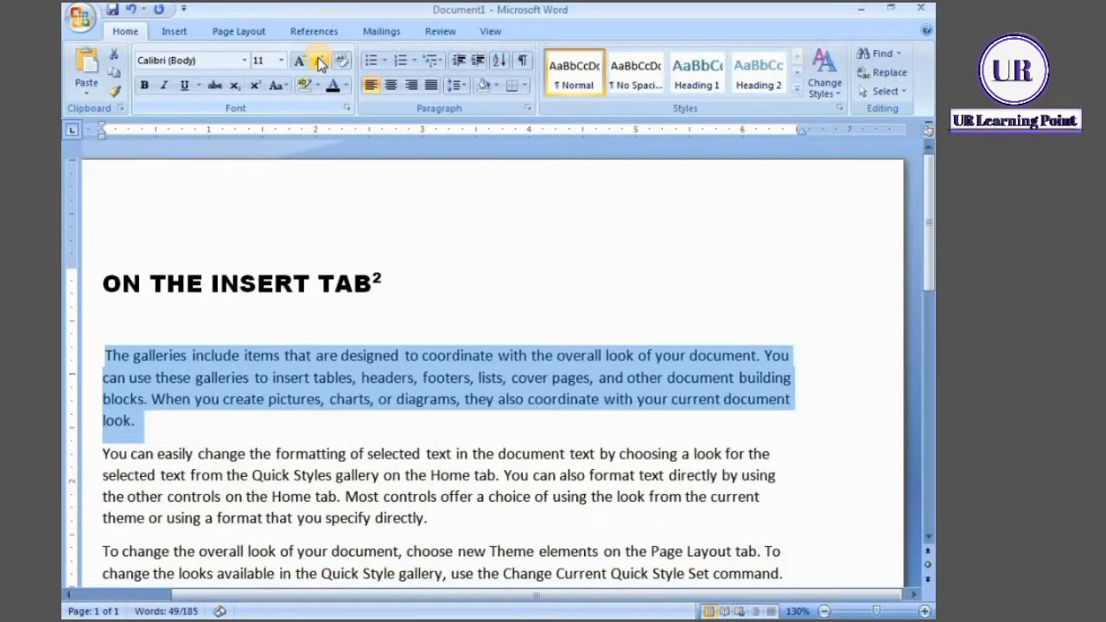
pyautogui.click(304, 60)
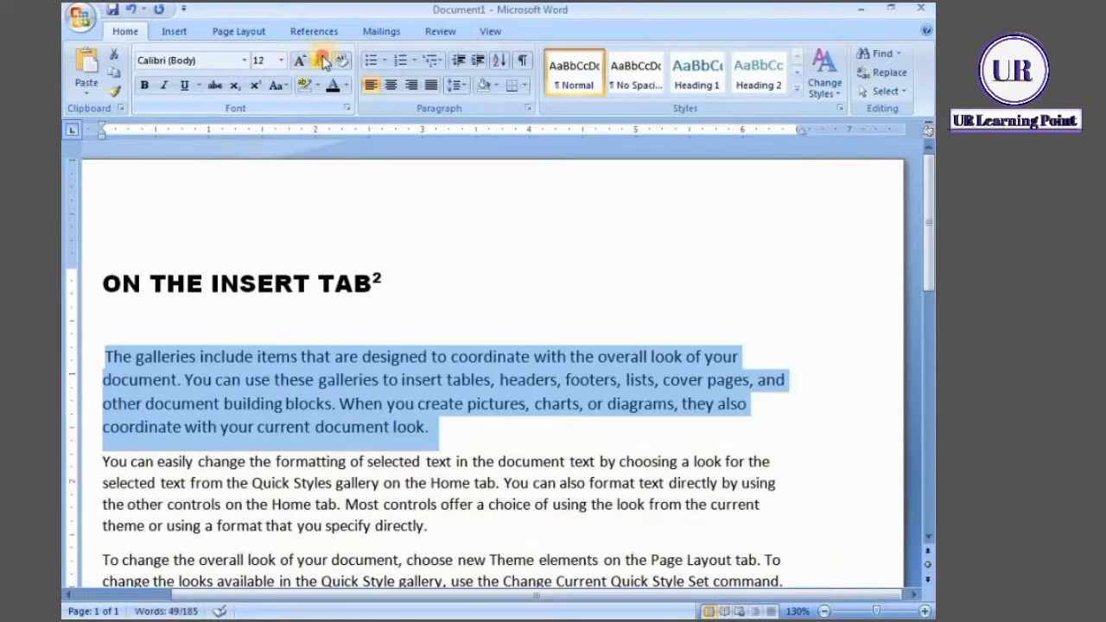
pyautogui.click(321, 61)
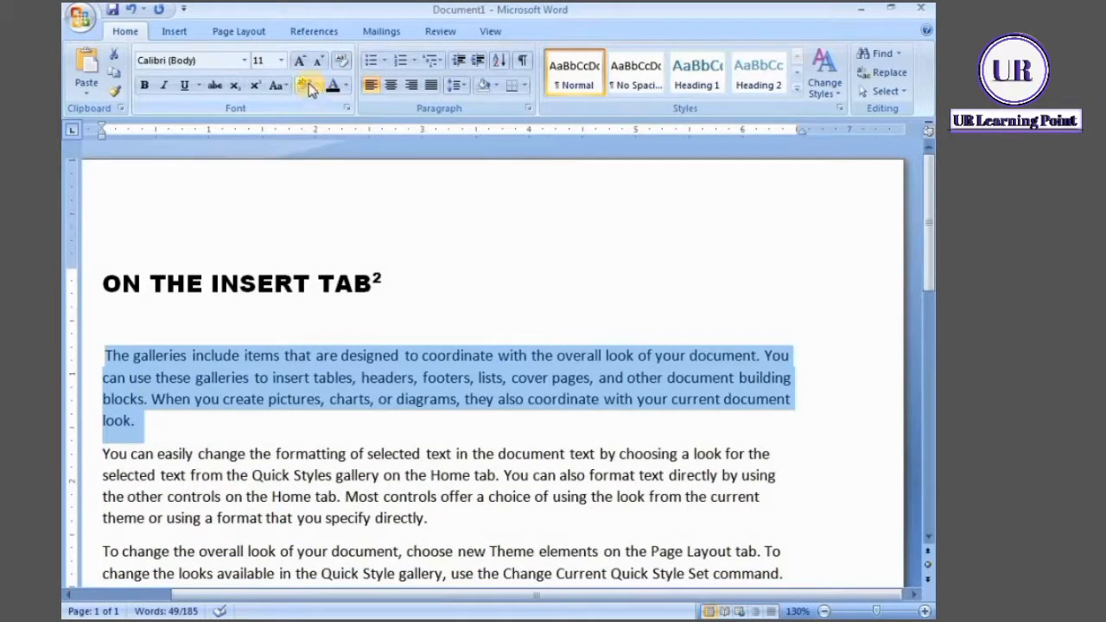
# Highlight the first body paragraph in yellow, and remove the highlight by applying No Color across the whole paragraph
pyautogui.click(319, 87)
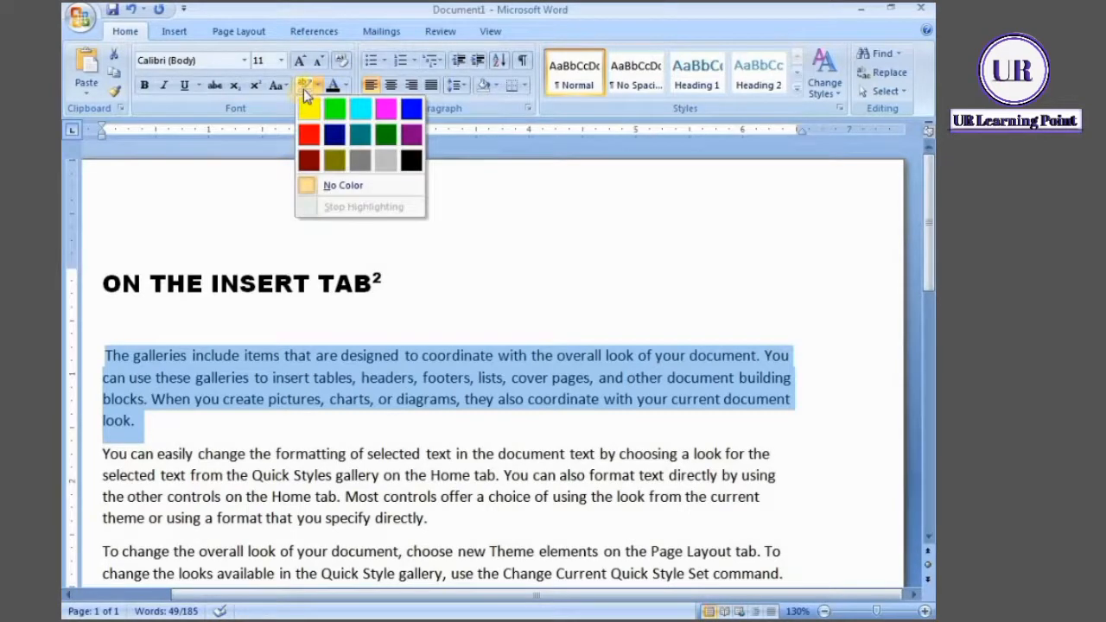
pyautogui.click(311, 109)
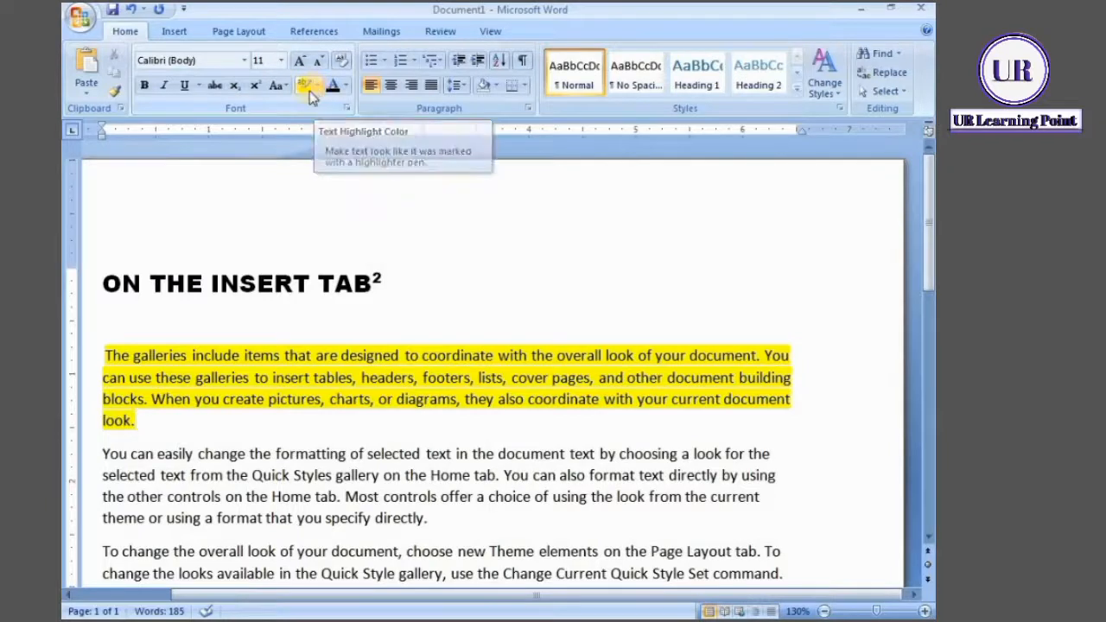
pyautogui.click(319, 87)
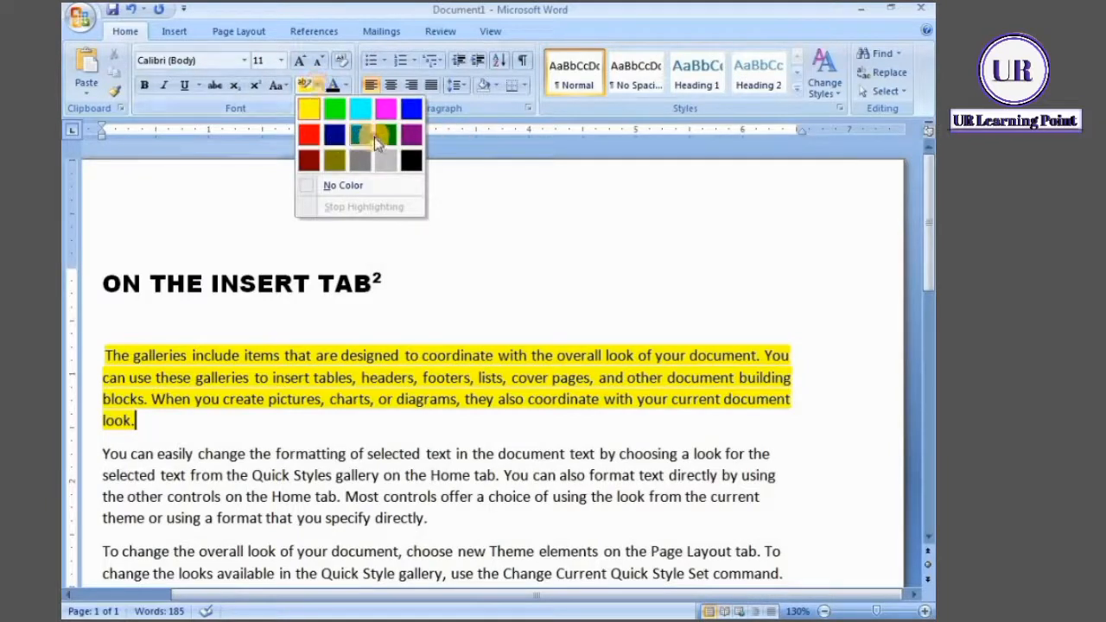
pyautogui.click(374, 137)
pyautogui.click(319, 86)
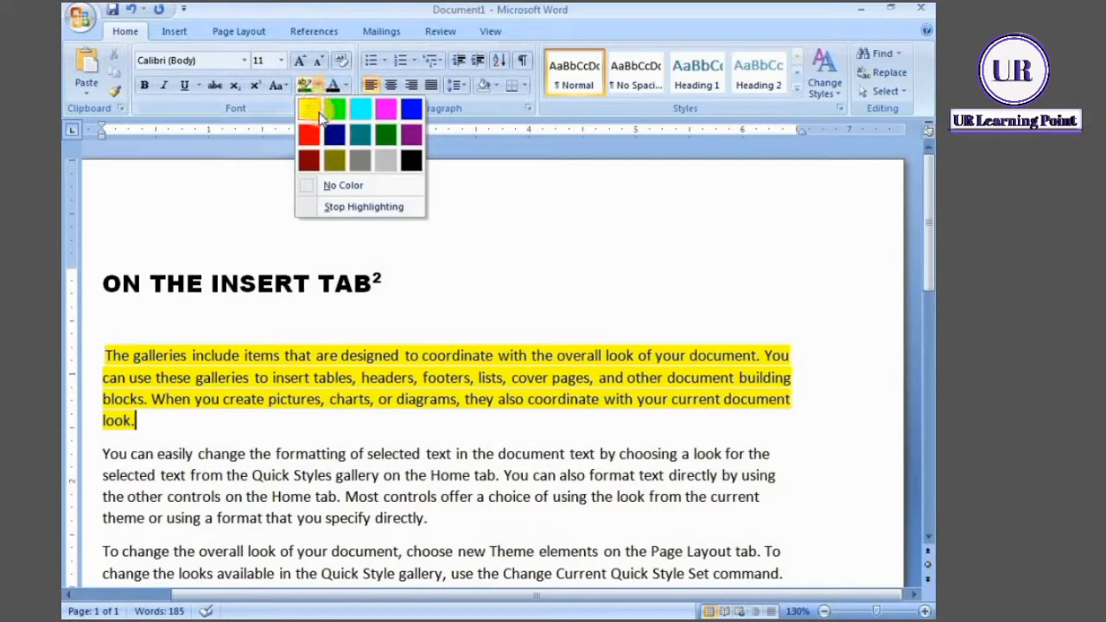
pyautogui.click(309, 184)
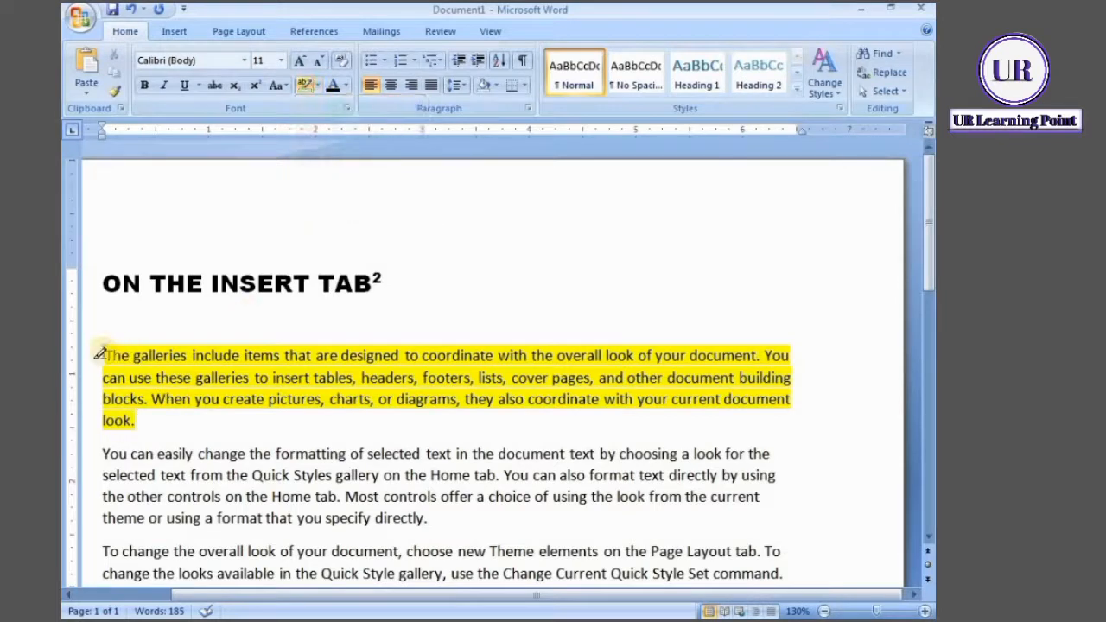
pyautogui.moveTo(108, 350)
pyautogui.mouseDown()
pyautogui.moveTo(141, 437)
pyautogui.moveTo(153, 420)
pyautogui.moveTo(140, 421)
pyautogui.mouseUp()
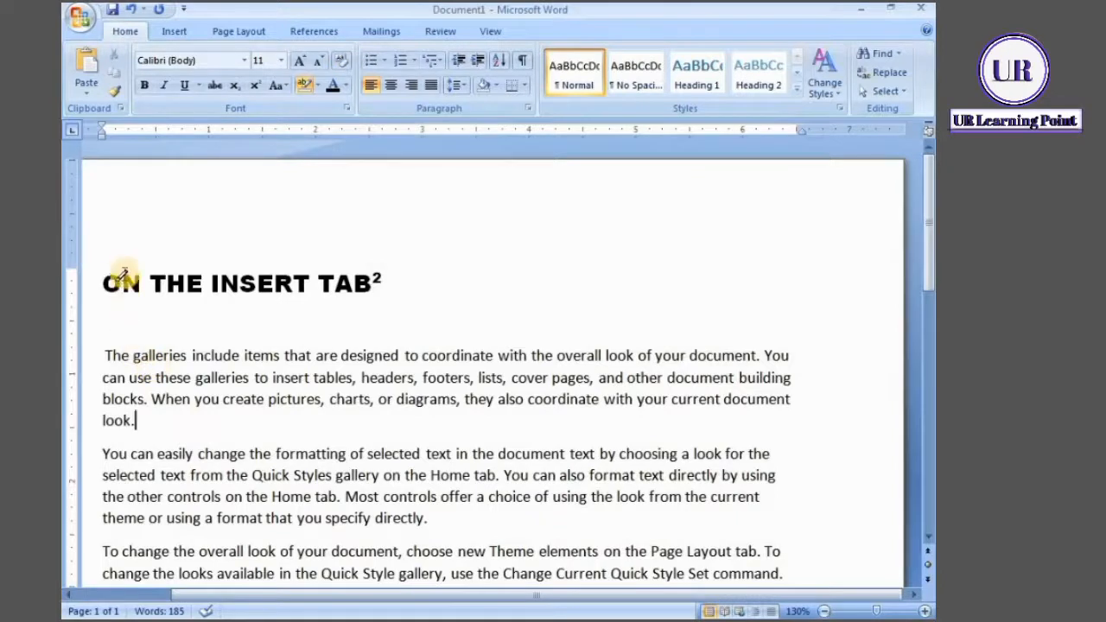
# Run the No Color highlighter over the heading and switch text highlighting off
pyautogui.moveTo(109, 277); pyautogui.dragTo(377, 261)
pyautogui.click(377, 261)
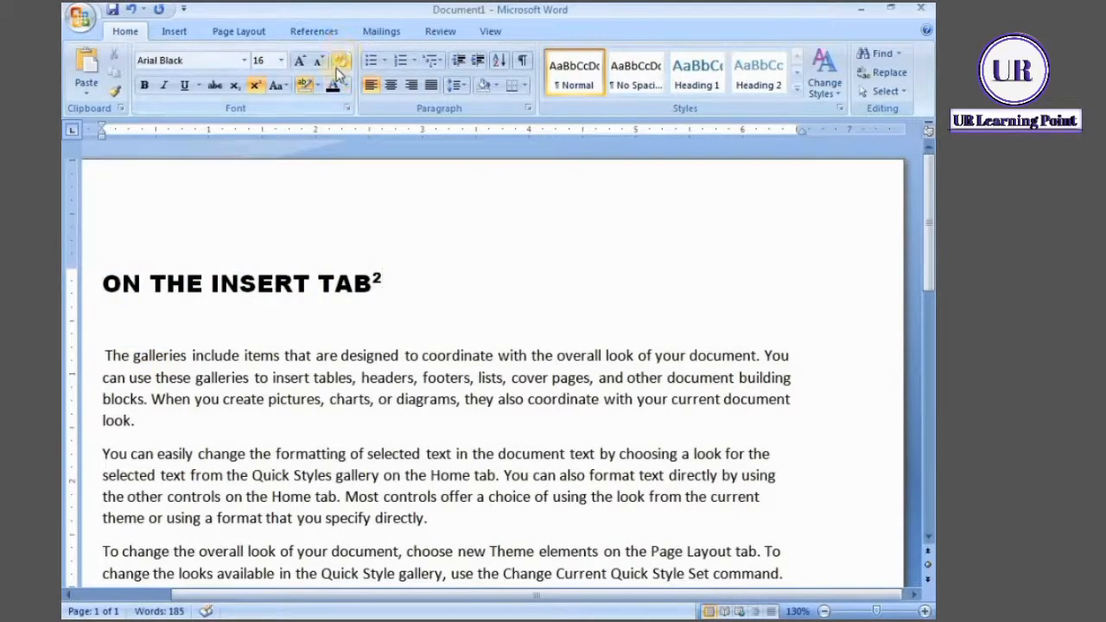
pyautogui.moveTo(176, 273); pyautogui.dragTo(373, 261)
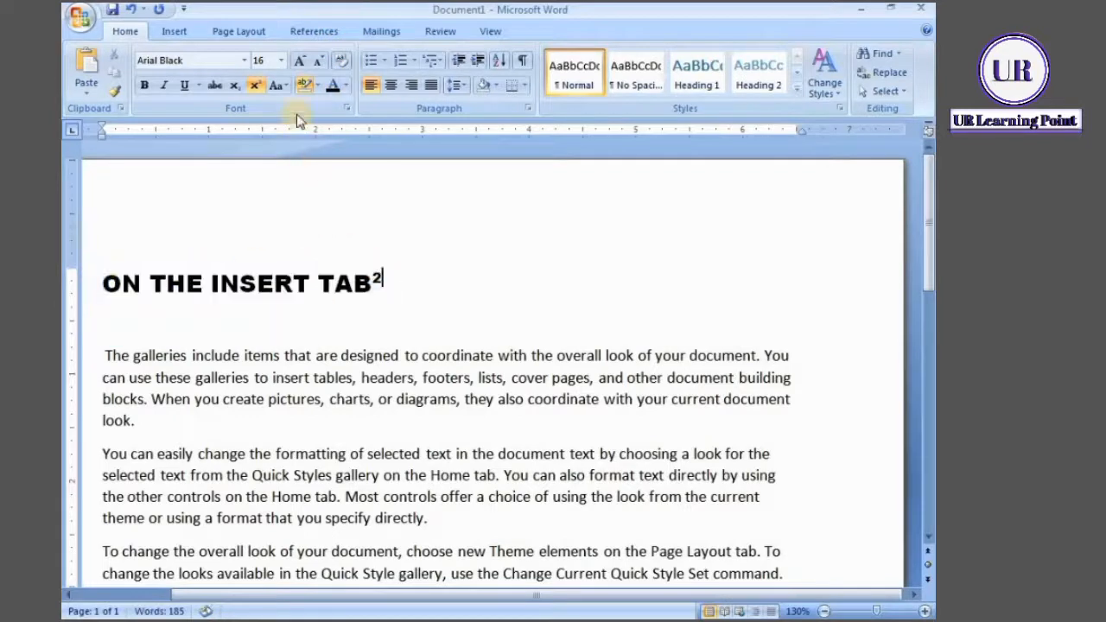
pyautogui.click(309, 92)
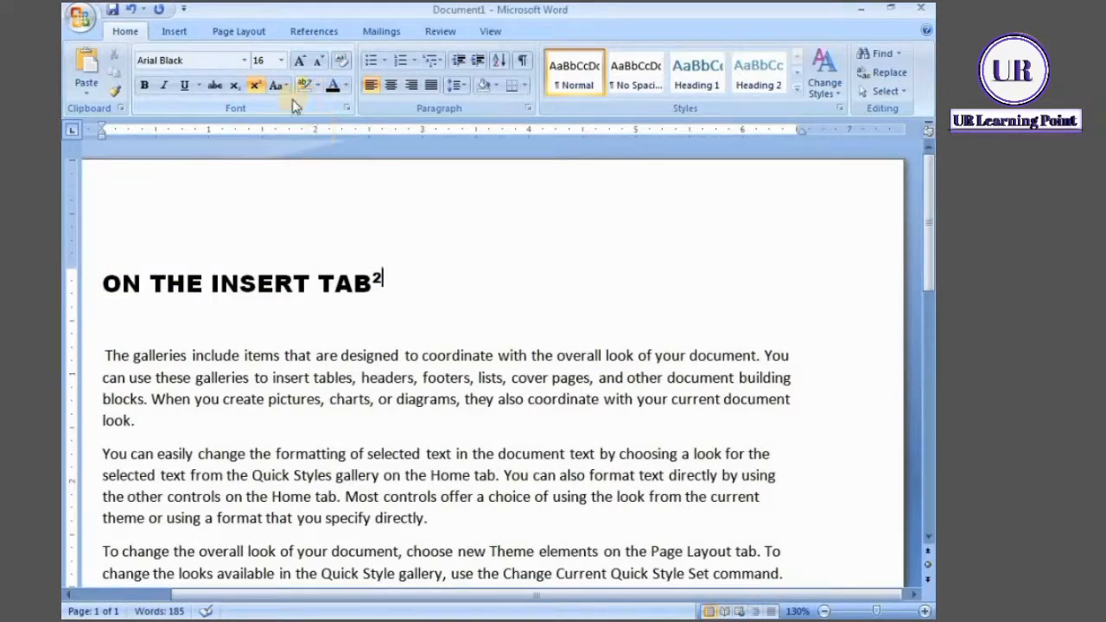
# Clear all formatting from the heading, and undo the clearing
pyautogui.moveTo(109, 277); pyautogui.dragTo(393, 298)
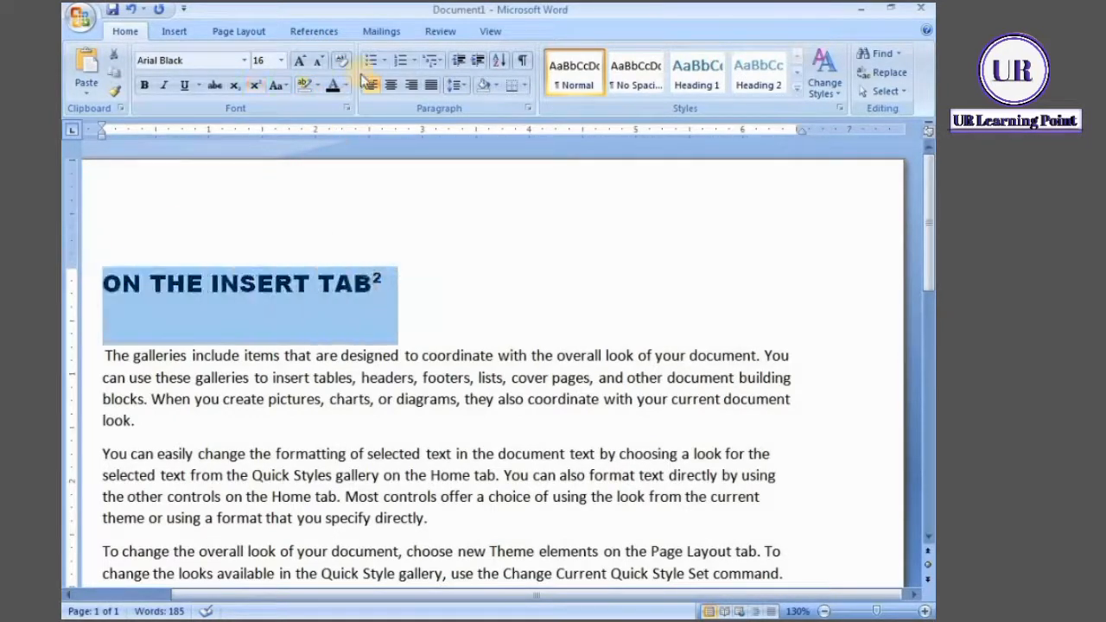
pyautogui.click(345, 62)
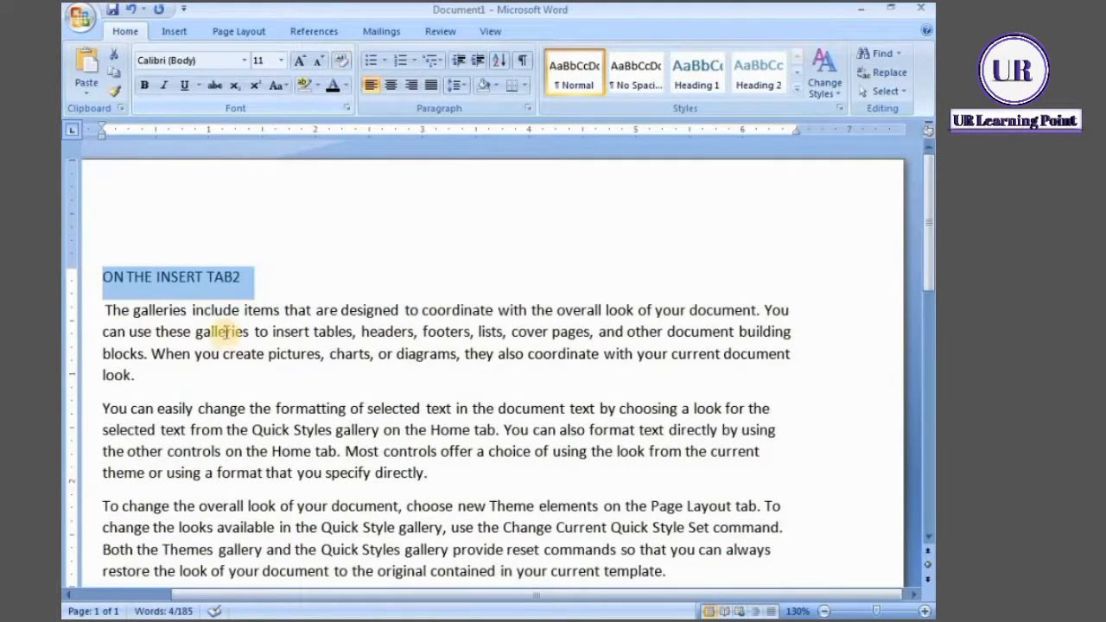
pyautogui.click(292, 275)
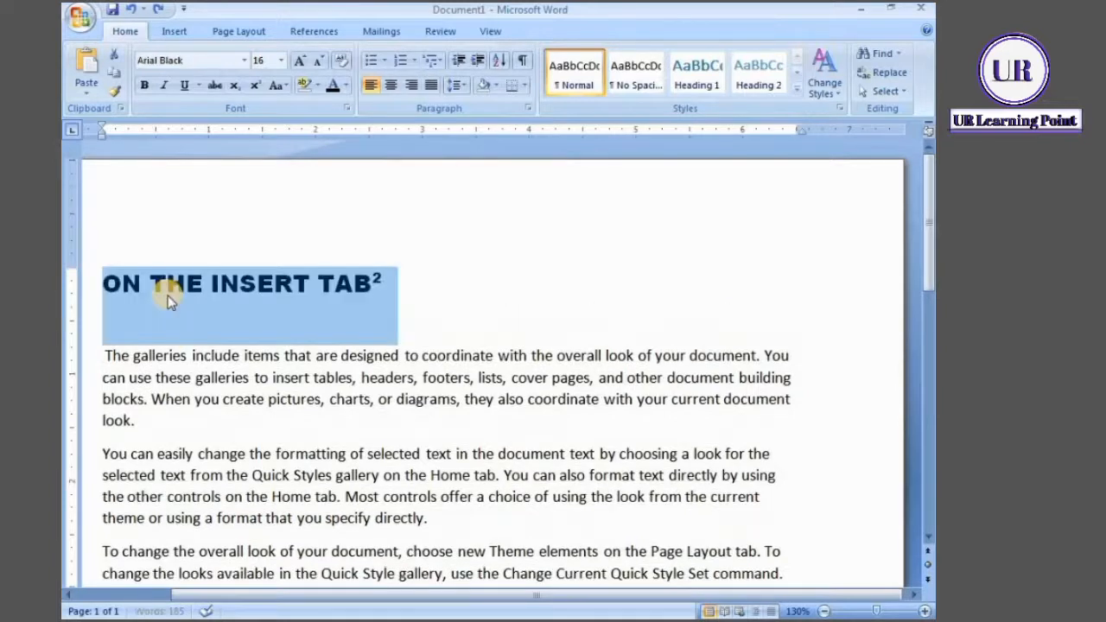
pyautogui.click(432, 298)
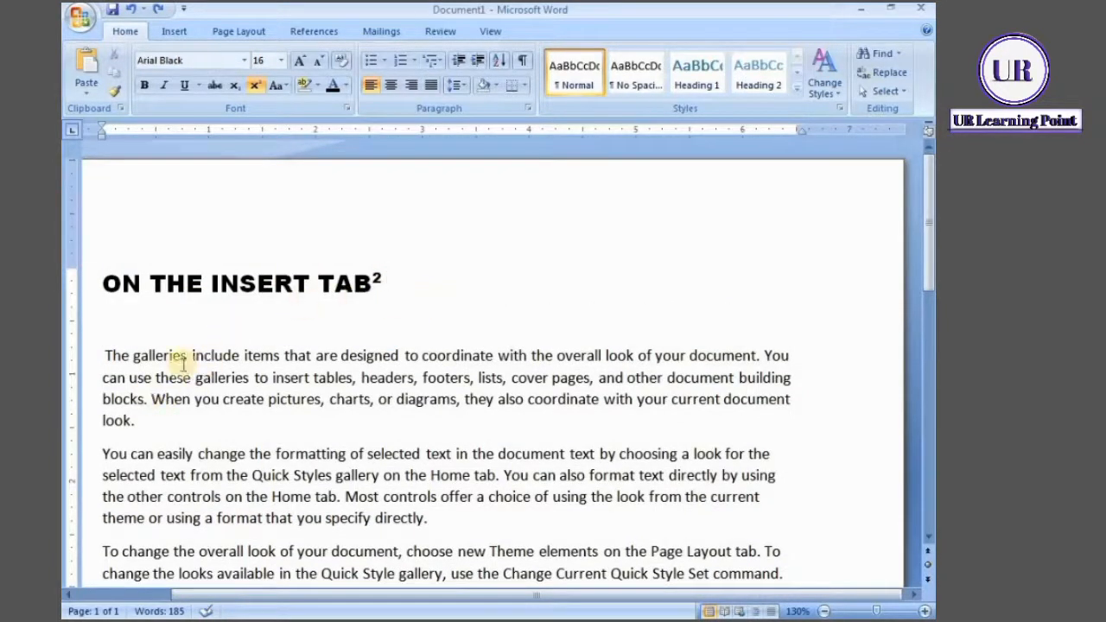
# Set the font color of the whole heading to a darker shade of the orange theme color
pyautogui.click(346, 90)
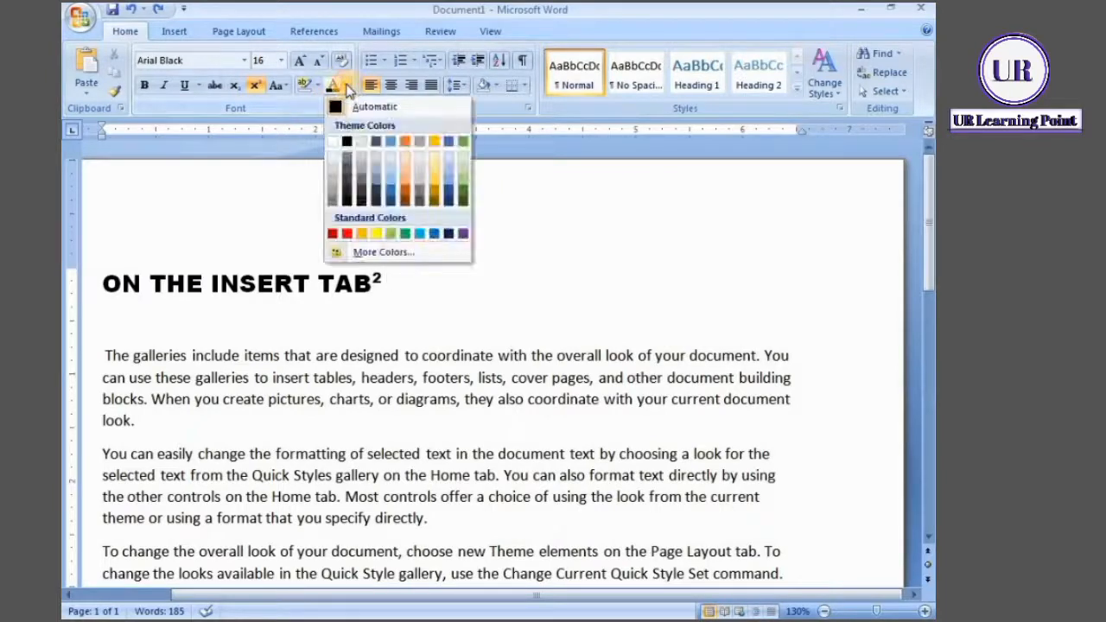
pyautogui.press('Escape')
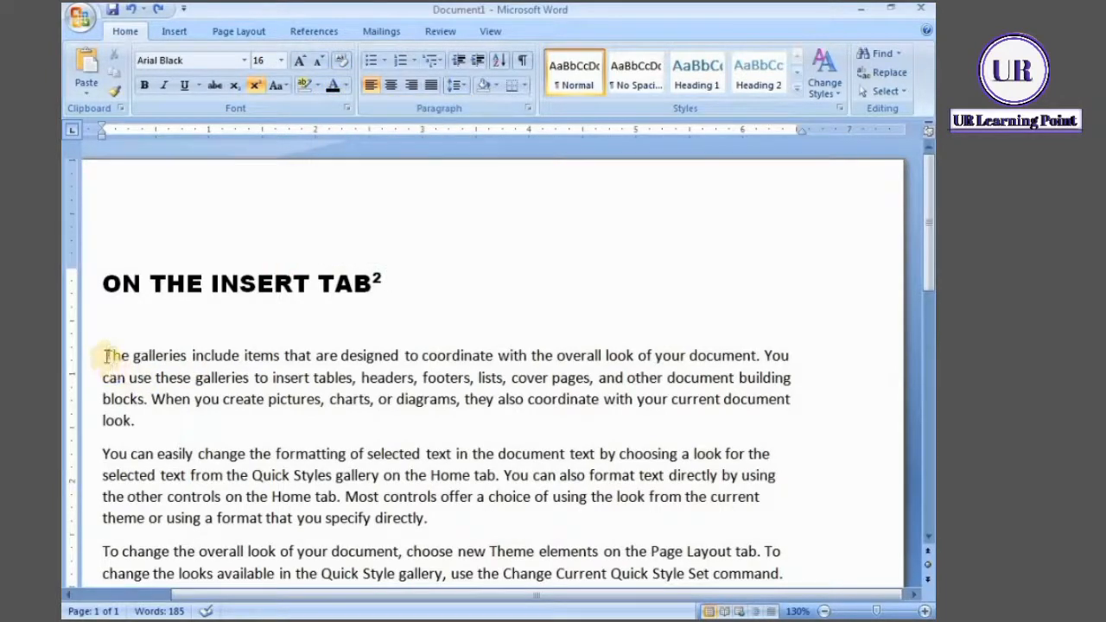
pyautogui.moveTo(101, 279); pyautogui.dragTo(385, 237)
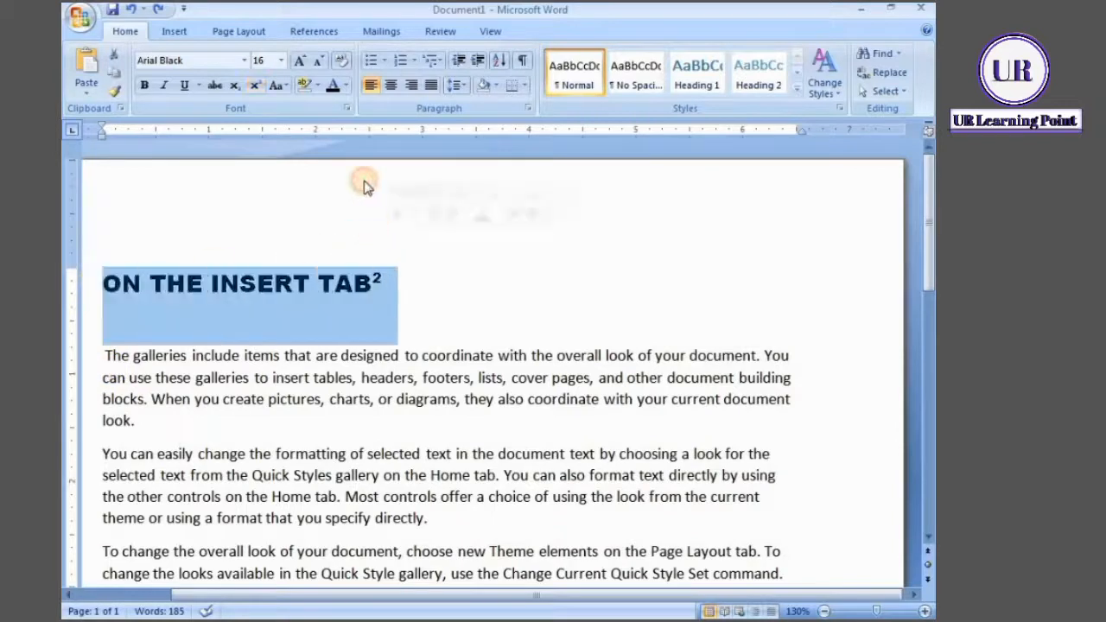
pyautogui.click(345, 86)
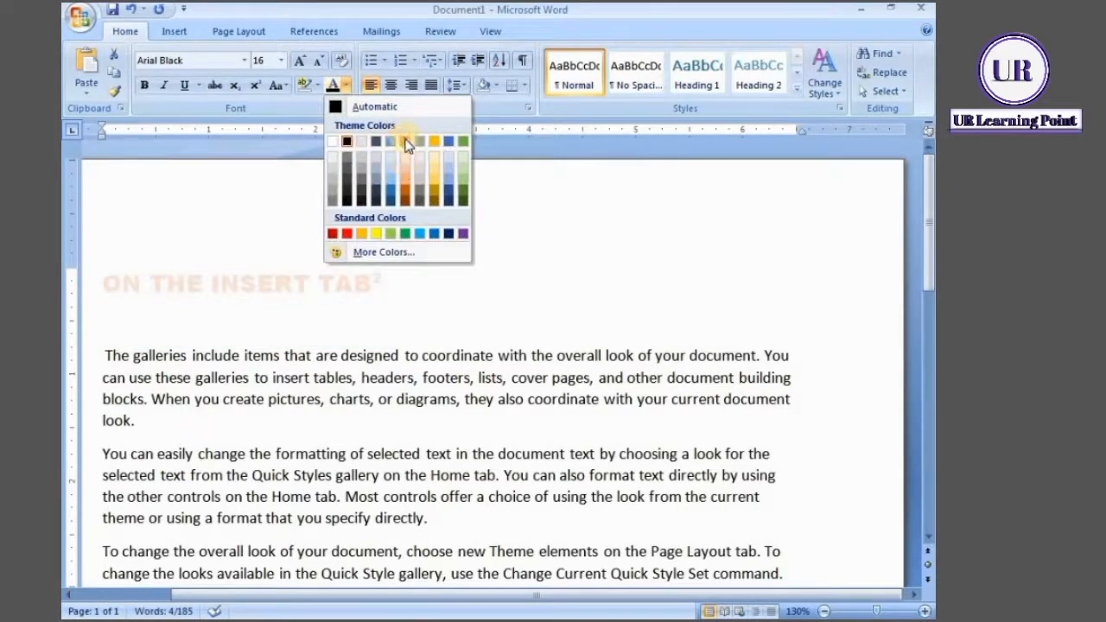
pyautogui.click(408, 197)
pyautogui.click(519, 270)
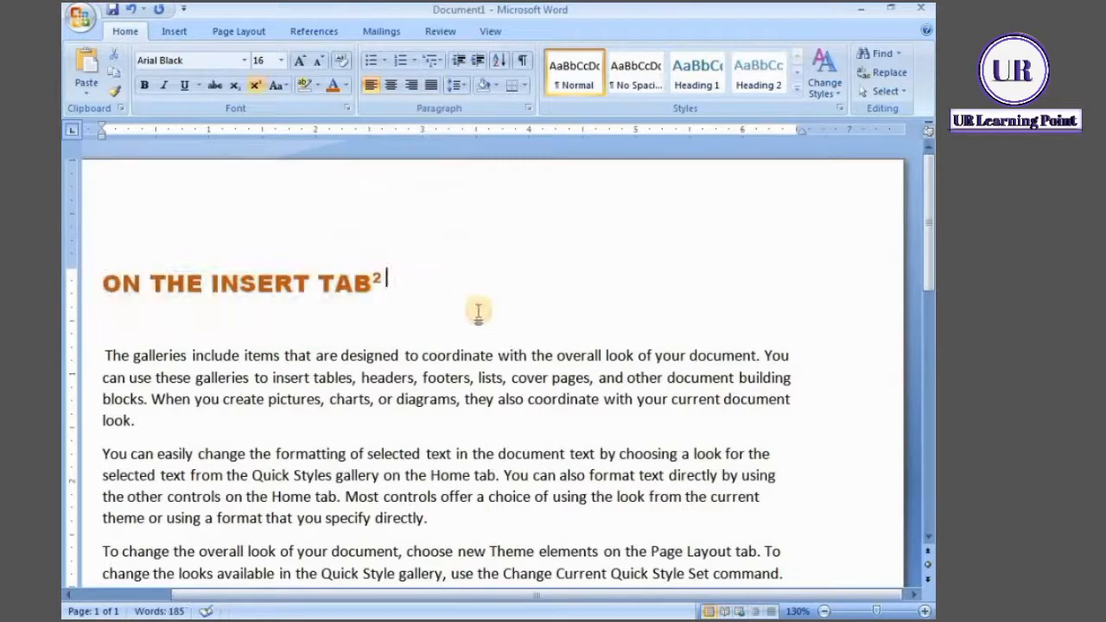